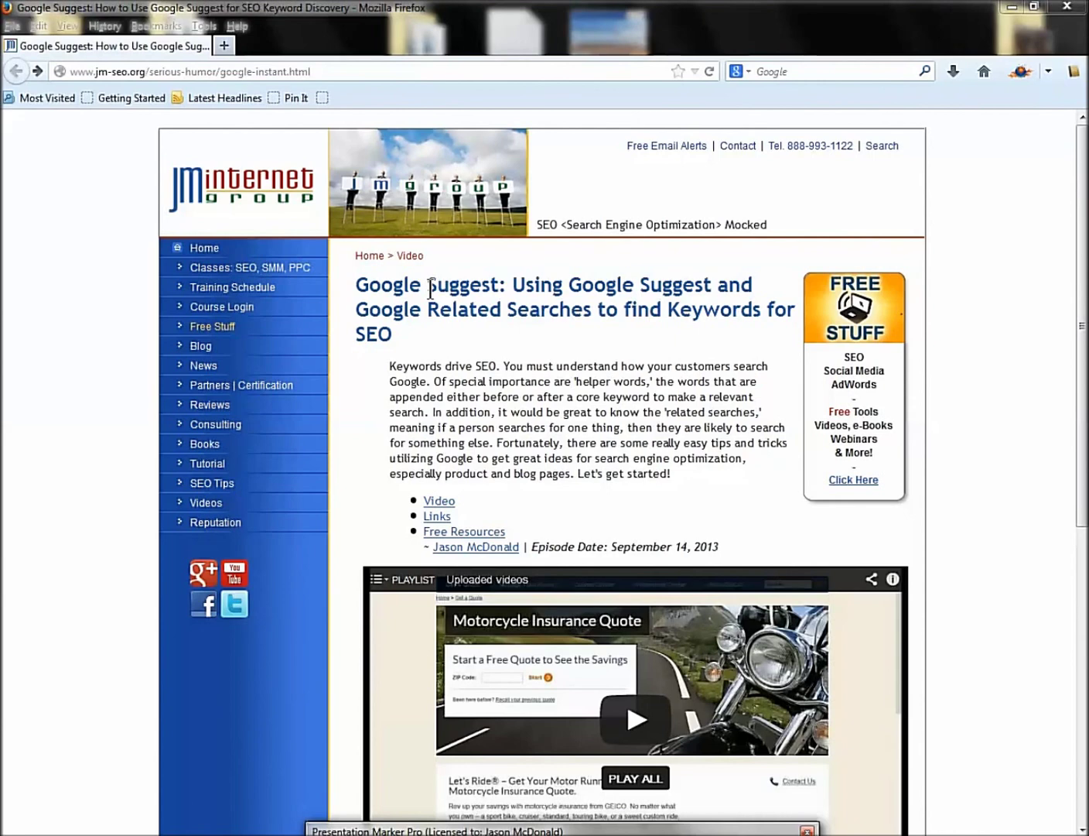
{"action": "left_click", "coordinate": [173, 71]}
{"action": "left_click_drag", "start_coordinate": [149, 71], "coordinate": [372, 73]}
{"action": "type", "text": "2299"}
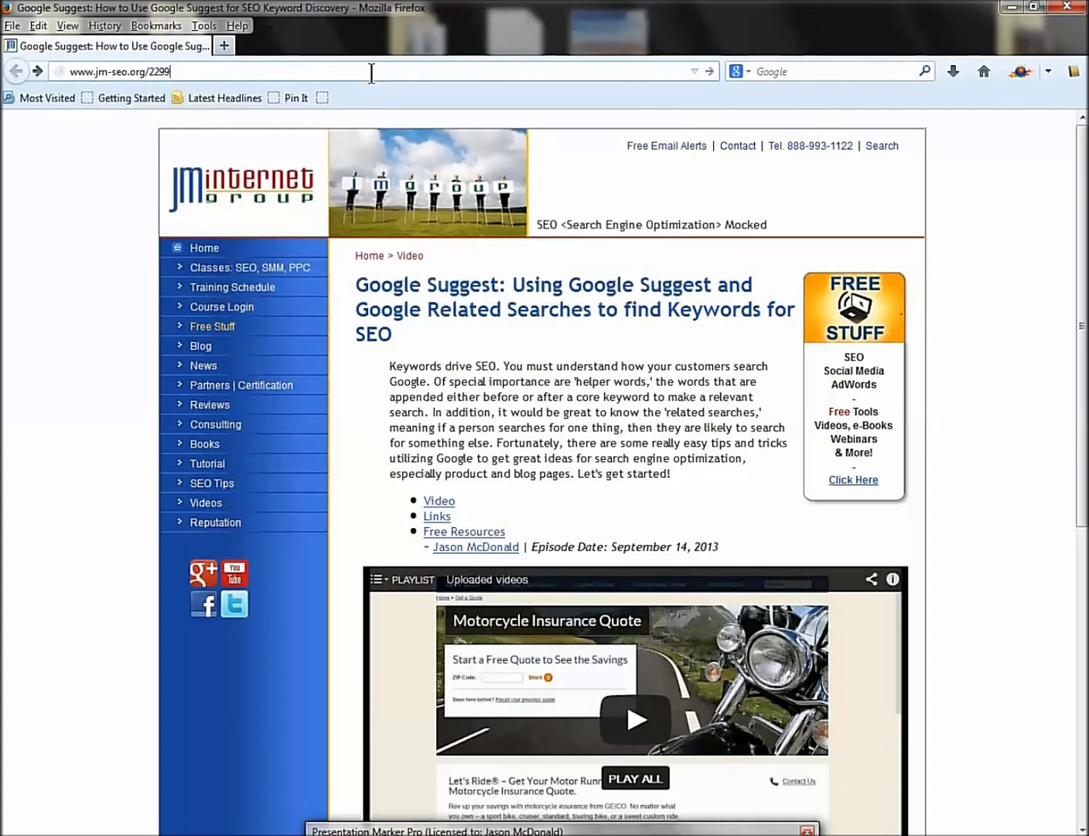
{"action": "key", "text": "BackSpace"}
{"action": "key", "text": "BackSpace"}
{"action": "type", "text": "999"}
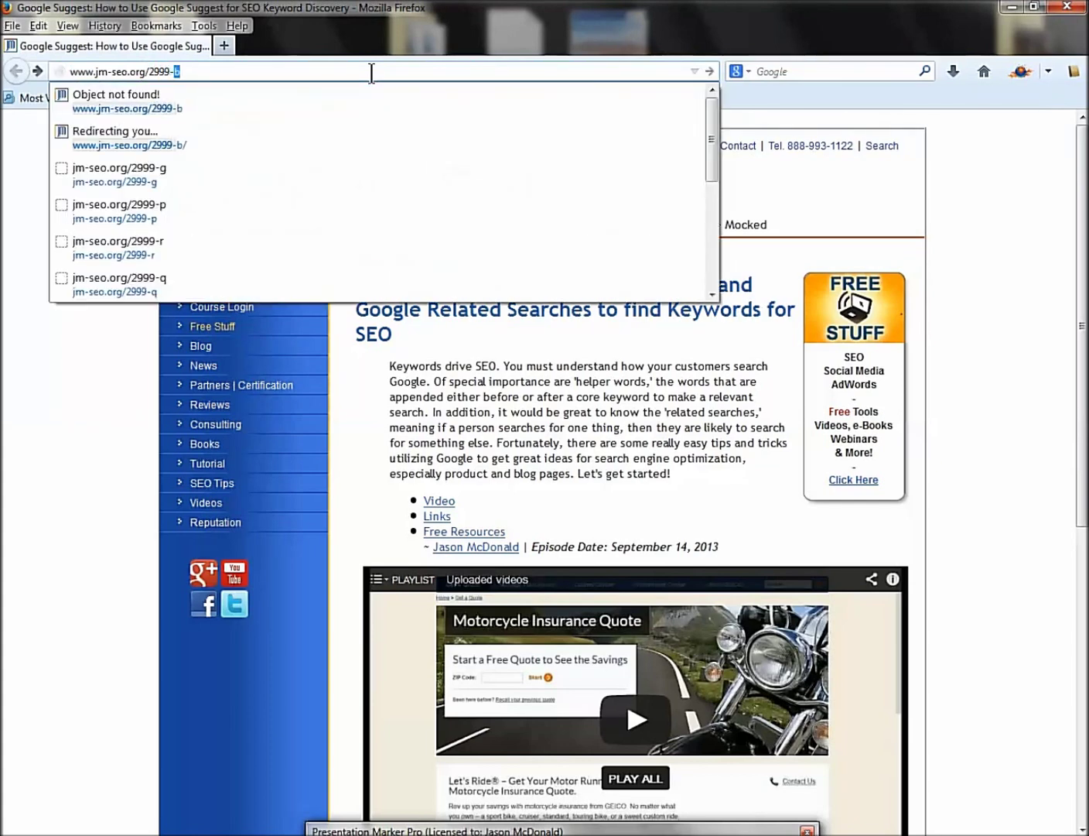
{"action": "type", "text": "-b"}
{"action": "key", "text": "Return"}
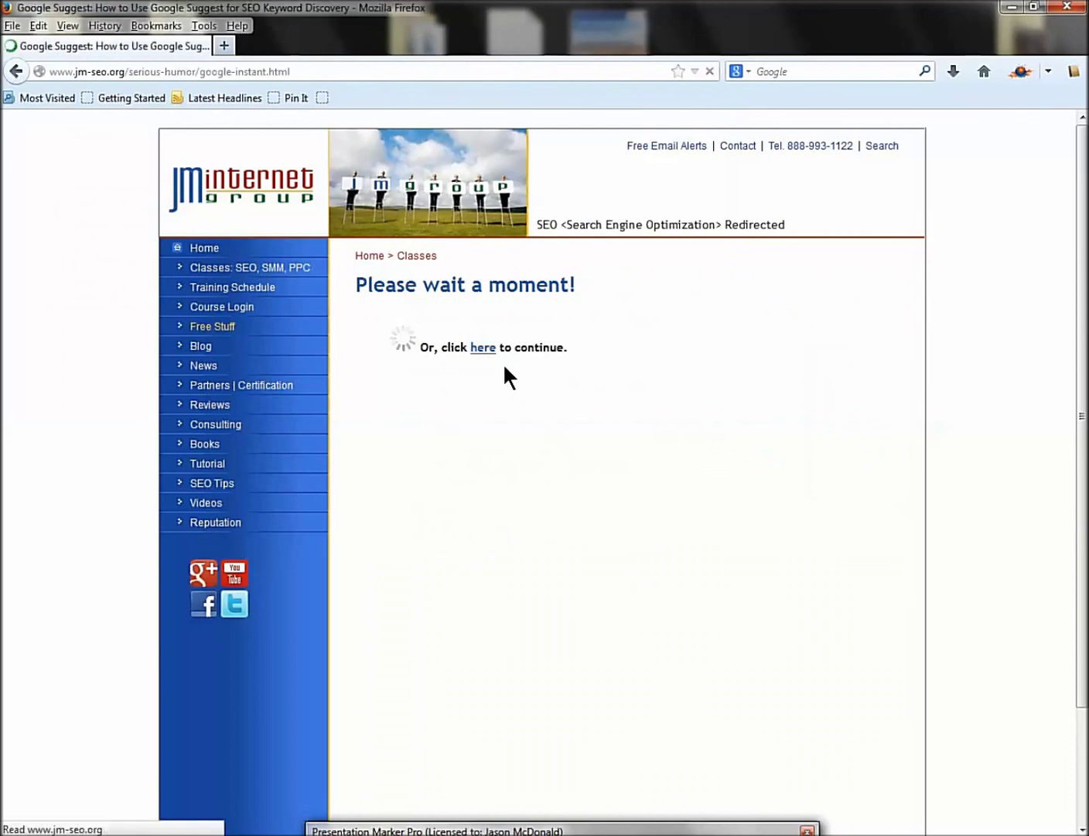
{"action": "scroll", "coordinate": [525, 385], "scroll_direction": "down", "scroll_amount": 10}
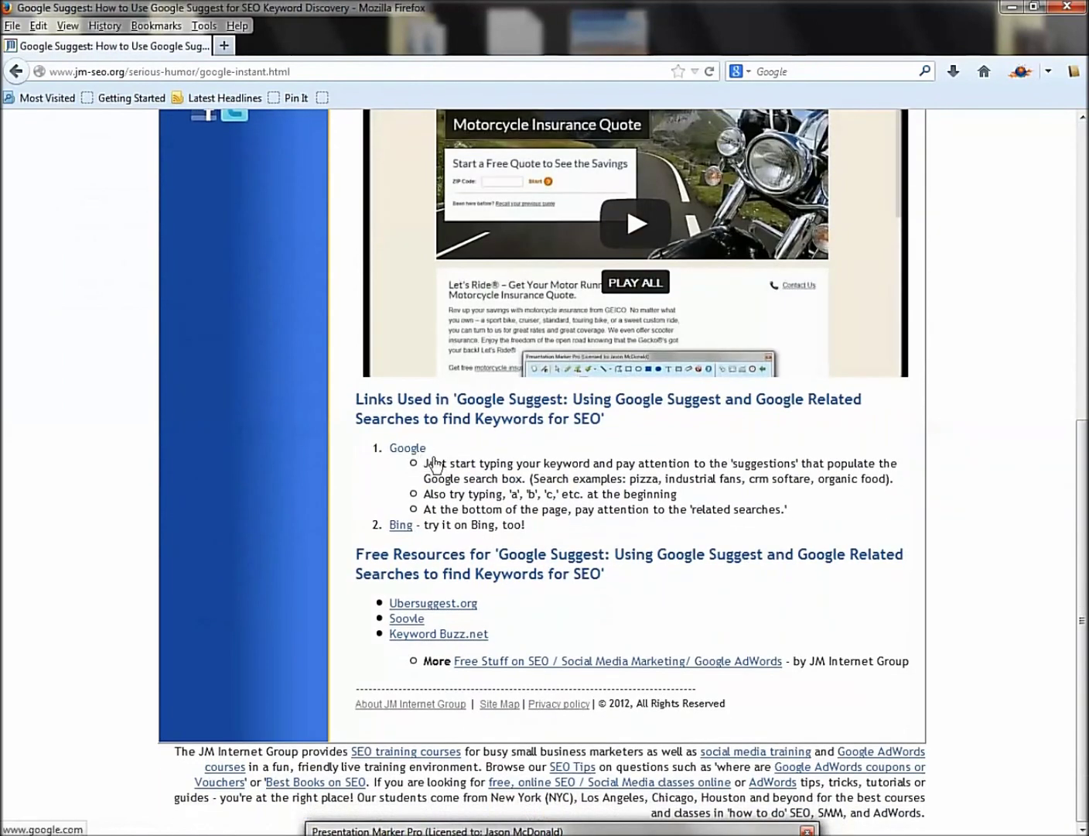
{"action": "right_click", "coordinate": [424, 452]}
Step: Open the article's Google link in a new tab and put the cursor in Google's search box
{"action": "left_click", "coordinate": [445, 459]}
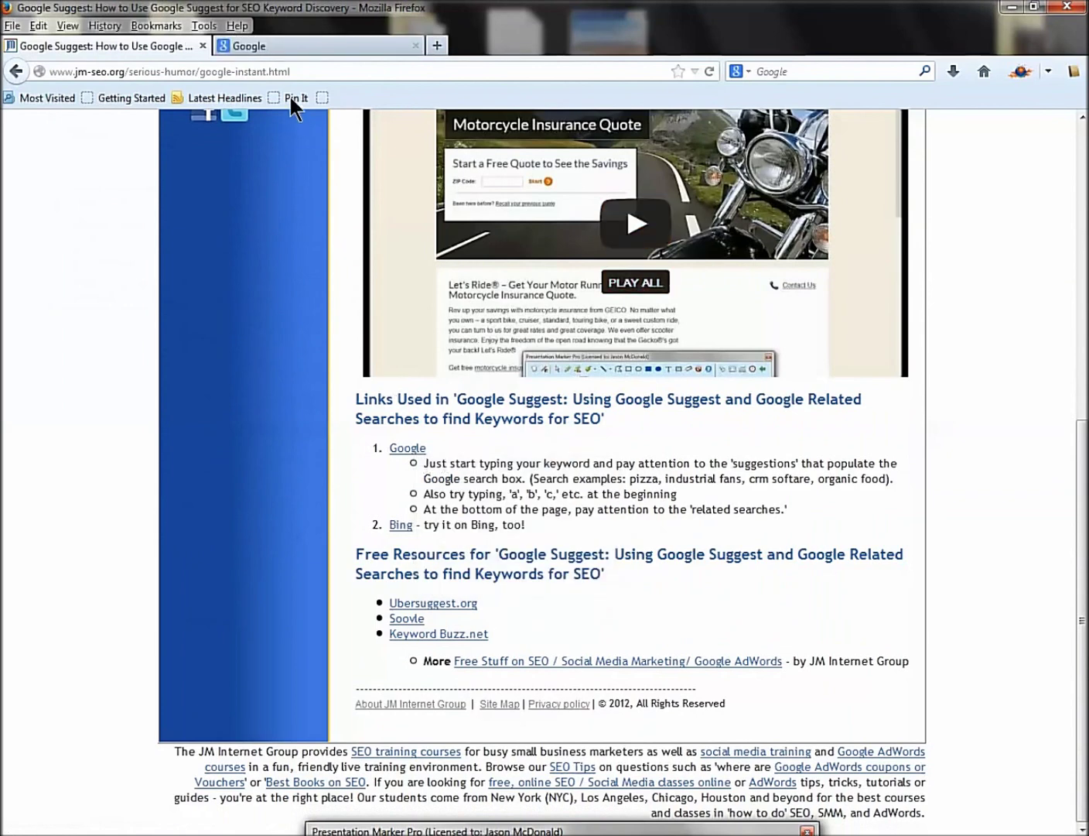
{"action": "left_click", "coordinate": [292, 48]}
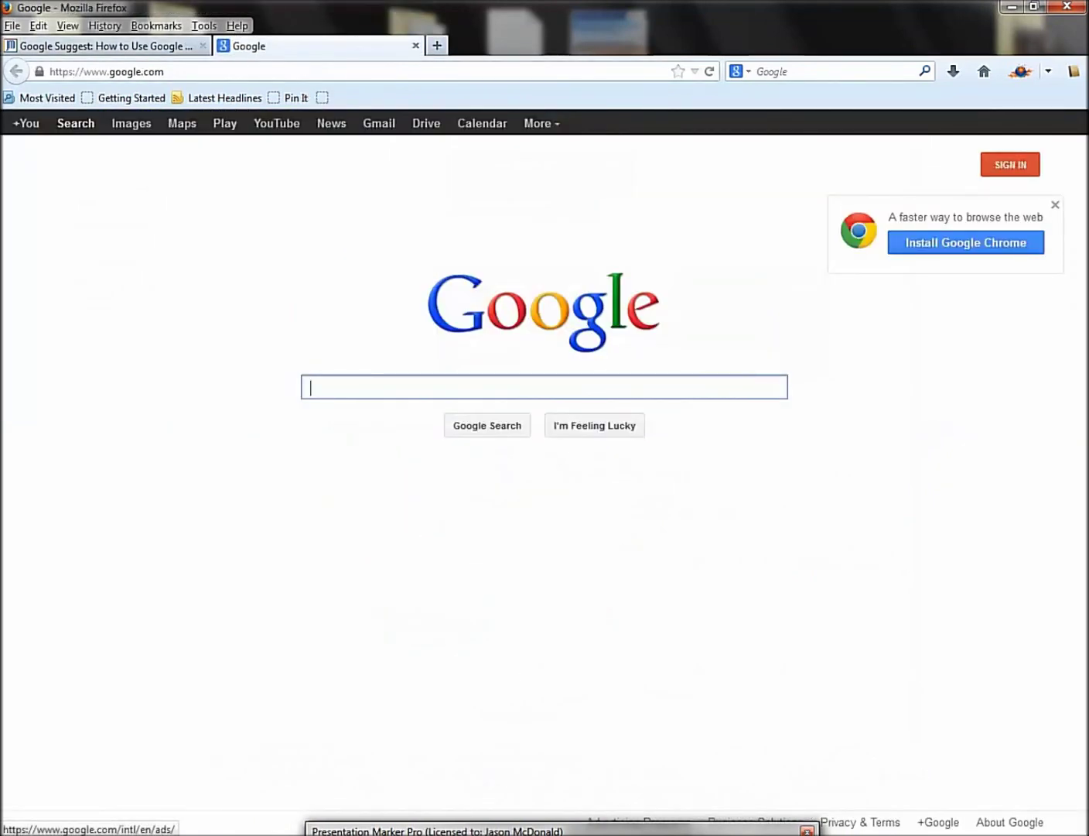
{"action": "left_click_drag", "start_coordinate": [816, 121], "coordinate": [1080, 292]}
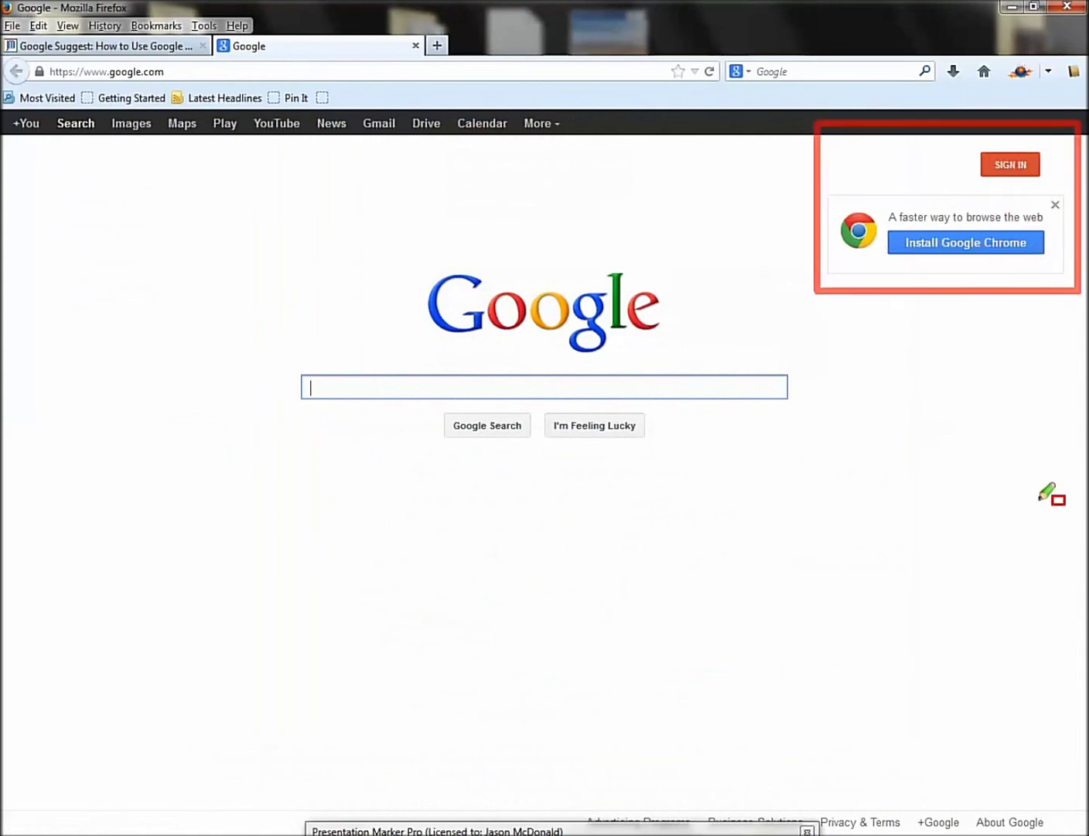
{"action": "key", "text": "Escape"}
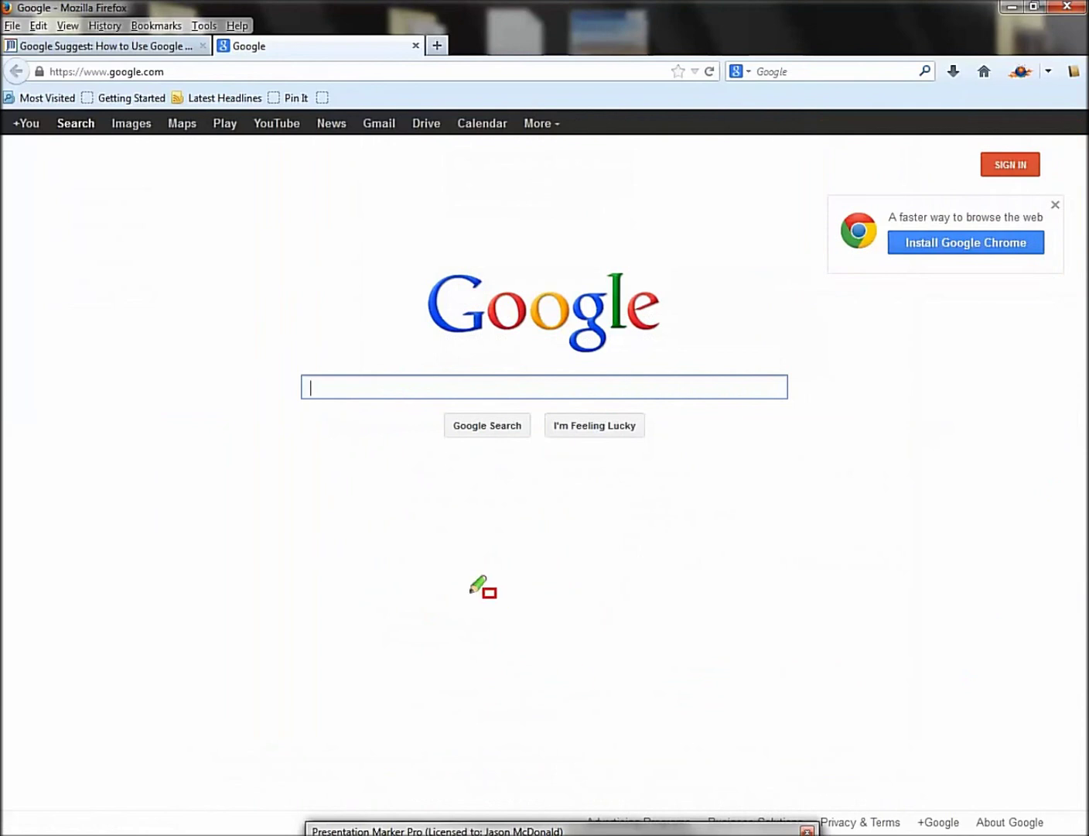
{"action": "left_click", "coordinate": [359, 389]}
Step: Type 'pizza' to review its suggestions, then search for the 'pizza hut coupons' suggestion
{"action": "type", "text": "pizza"}
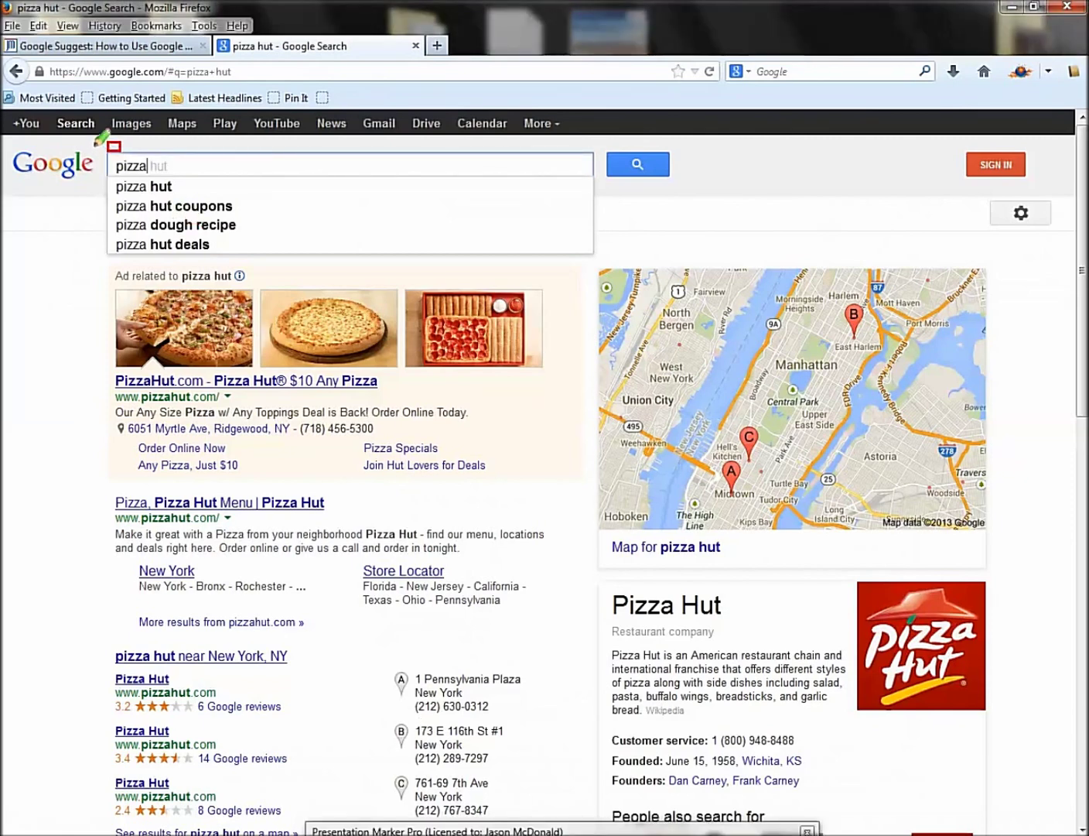
{"action": "mouse_move", "coordinate": [92, 146]}
{"action": "left_mouse_down"}
{"action": "mouse_move", "coordinate": [122, 200]}
{"action": "mouse_move", "coordinate": [307, 272]}
{"action": "mouse_move", "coordinate": [613, 268]}
{"action": "left_mouse_up"}
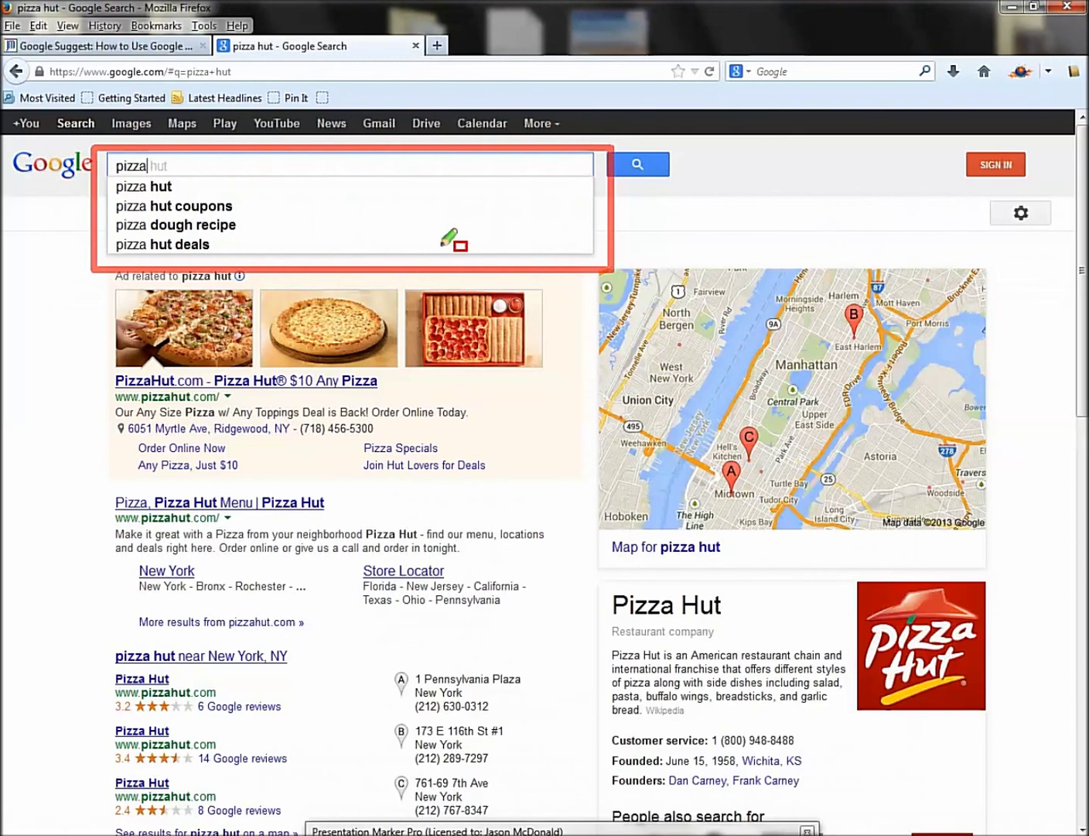
{"action": "left_click_drag", "start_coordinate": [112, 178], "coordinate": [261, 253]}
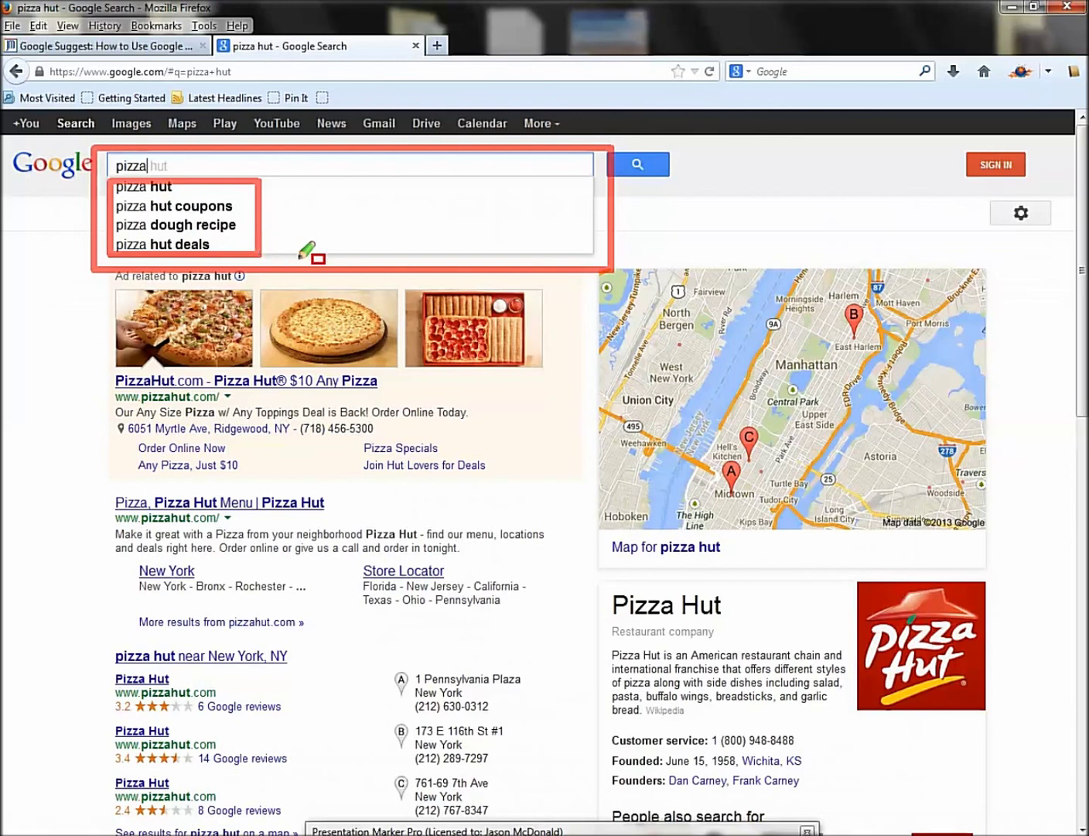
{"action": "key", "text": "Escape"}
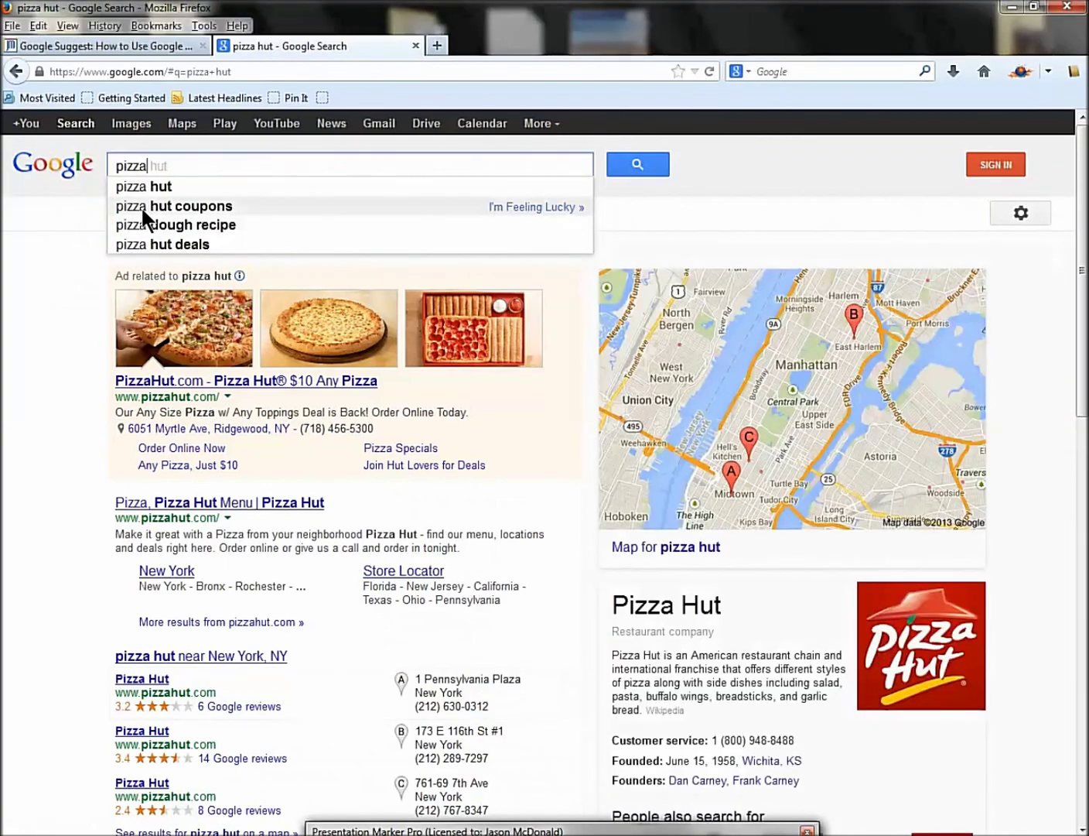
{"action": "left_click", "coordinate": [141, 206]}
{"action": "left_click_drag", "start_coordinate": [221, 165], "coordinate": [98, 161]}
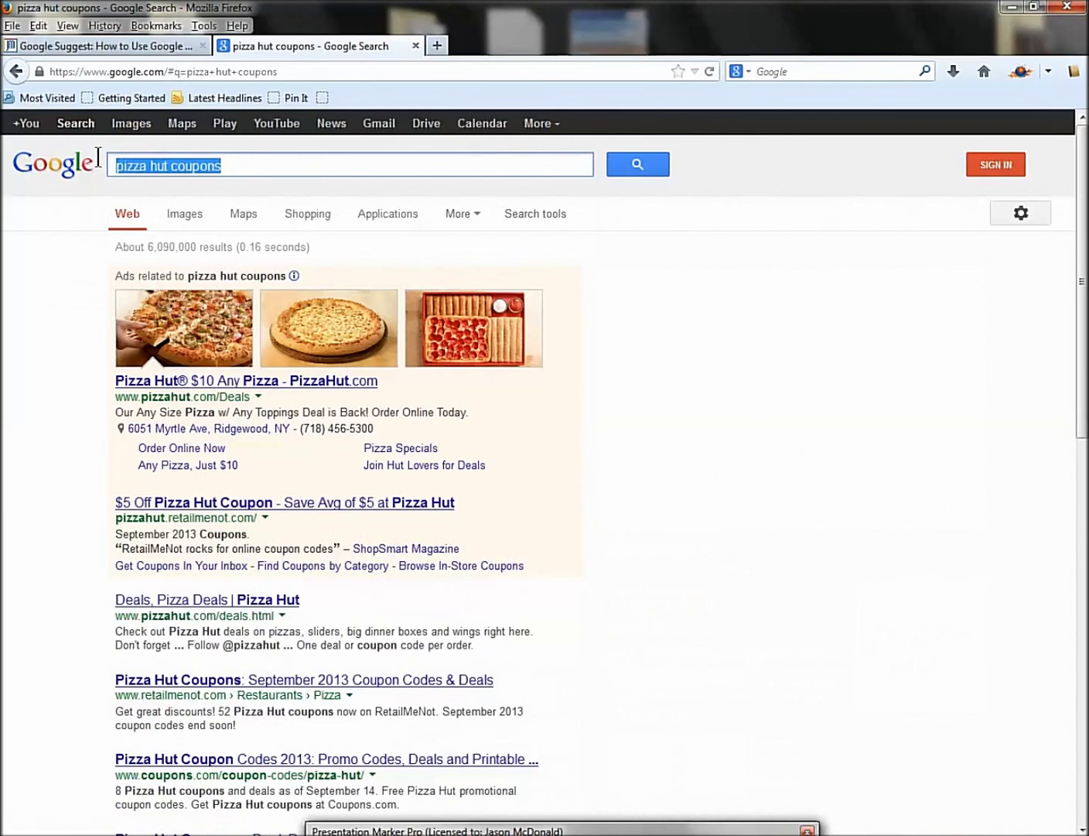
Step: Type 'industrial fans' and compare suggestions after appending the letters a, b, e and f
{"action": "type", "text": "indust4r"}
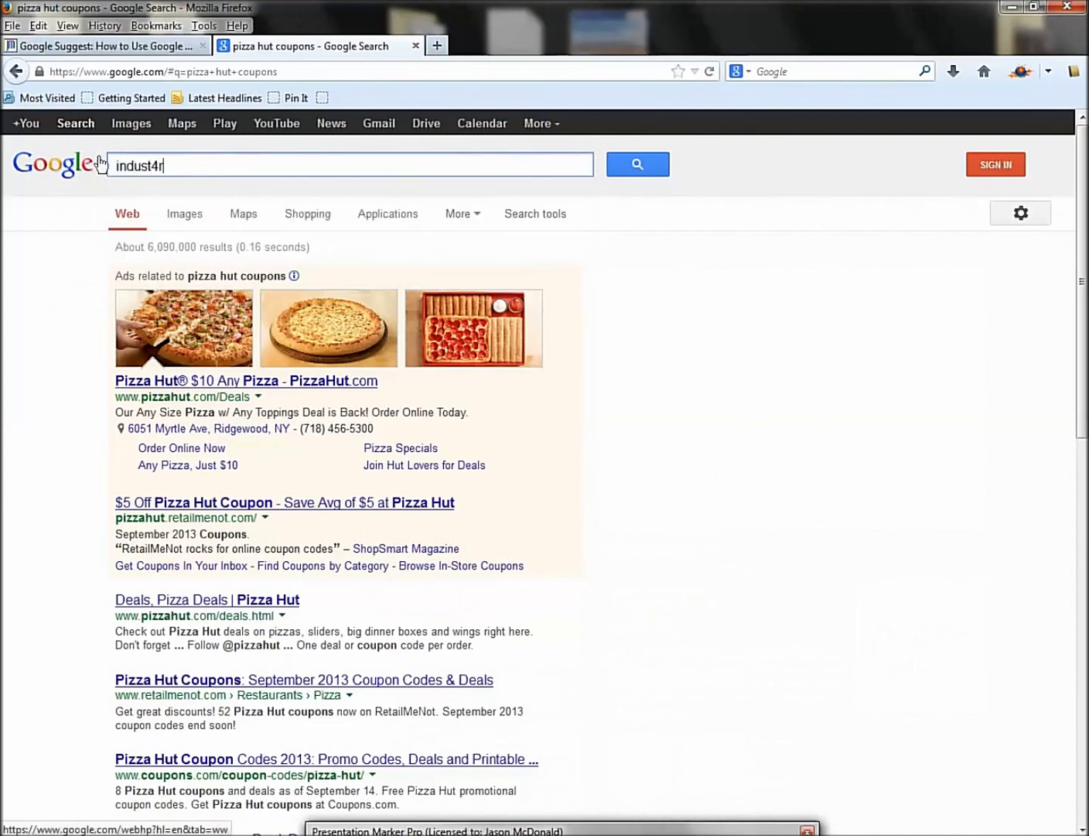
{"action": "key", "text": "BackSpace"}
{"action": "key", "text": "BackSpace"}
{"action": "type", "text": "rial f"}
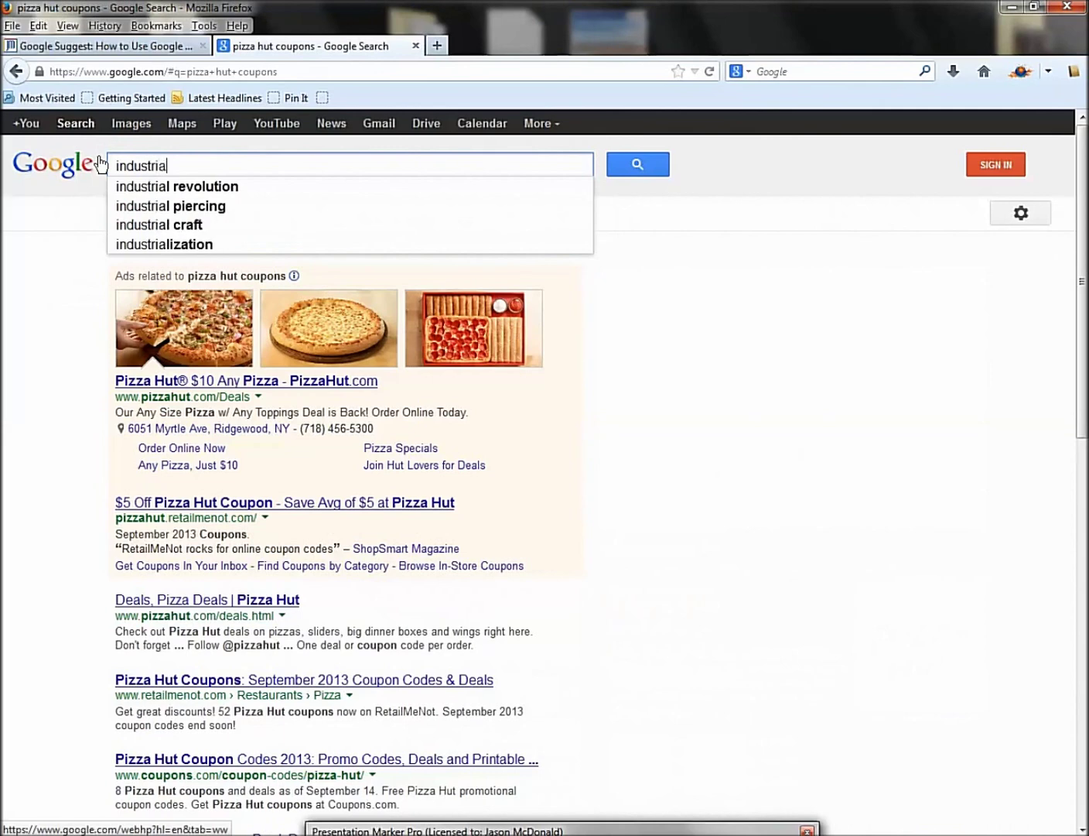
{"action": "type", "text": "ans"}
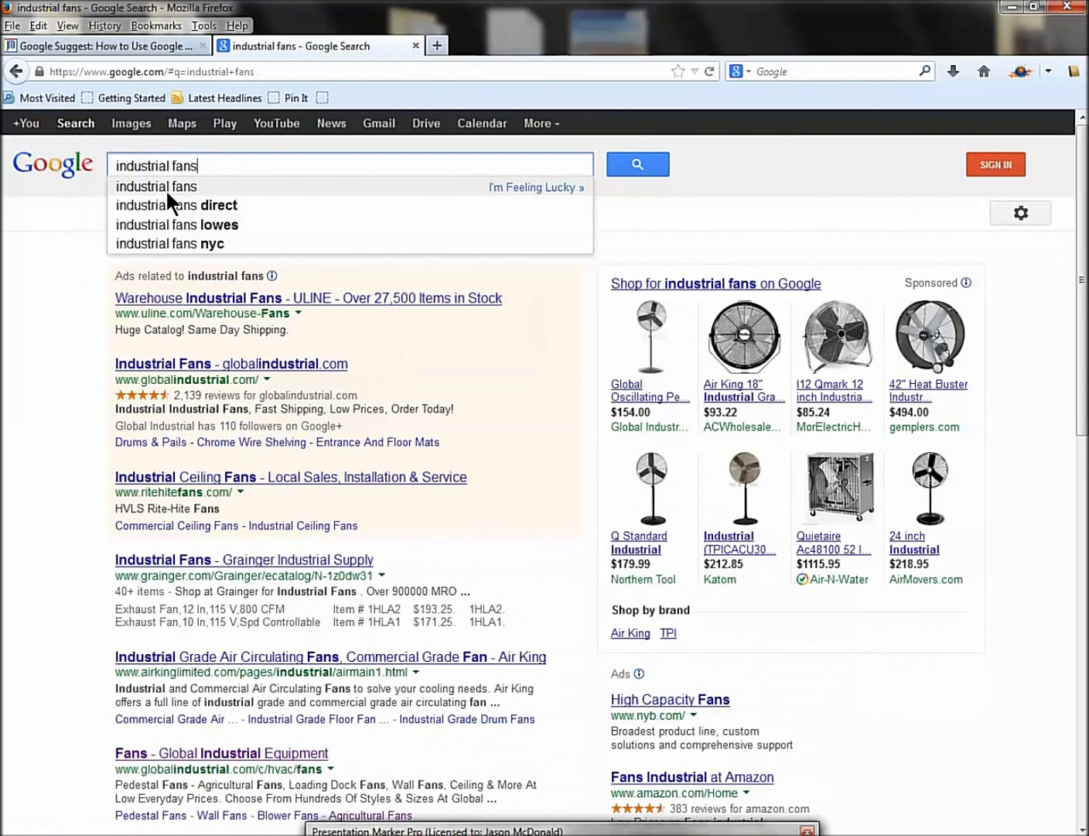
{"action": "type", "text": "a"}
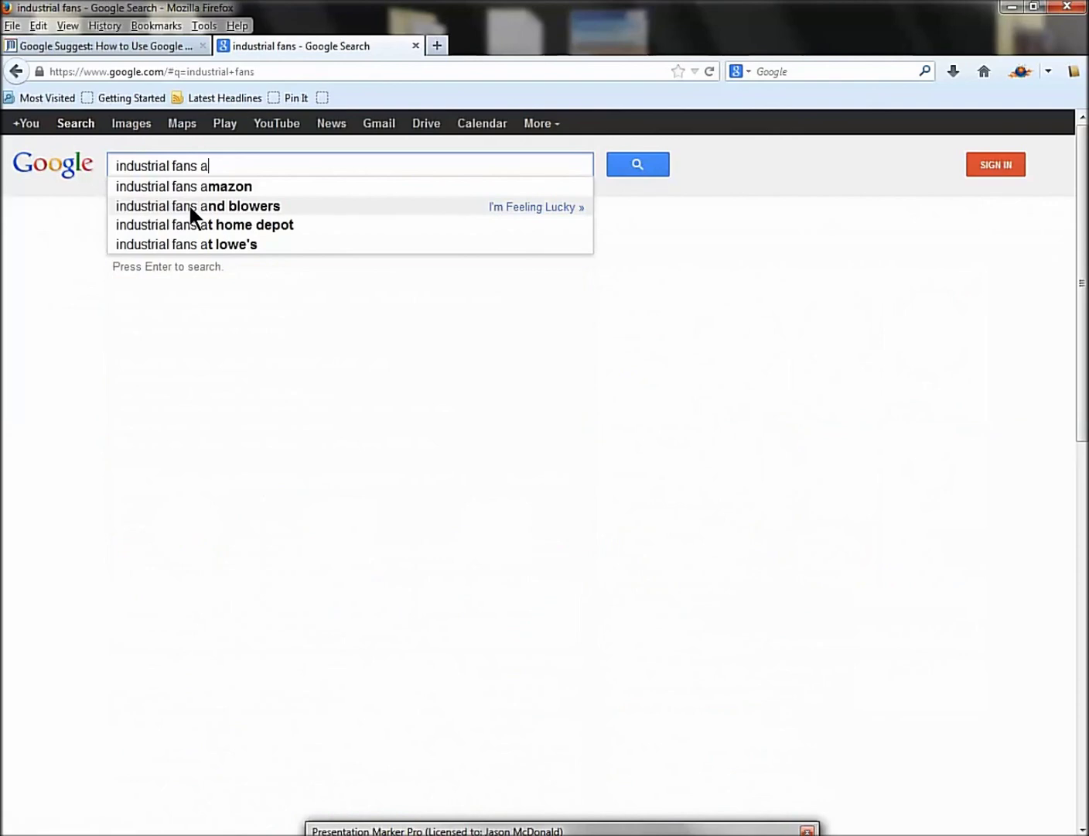
{"action": "key", "text": "BackSpace"}
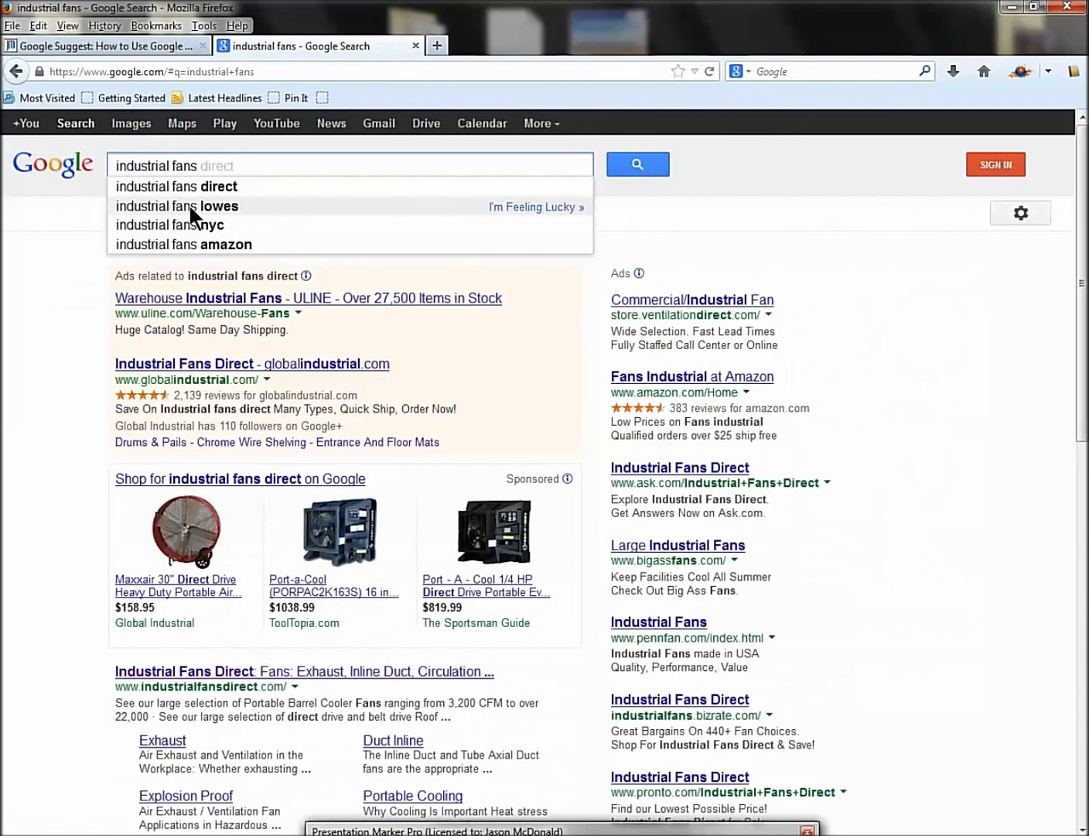
{"action": "type", "text": "b"}
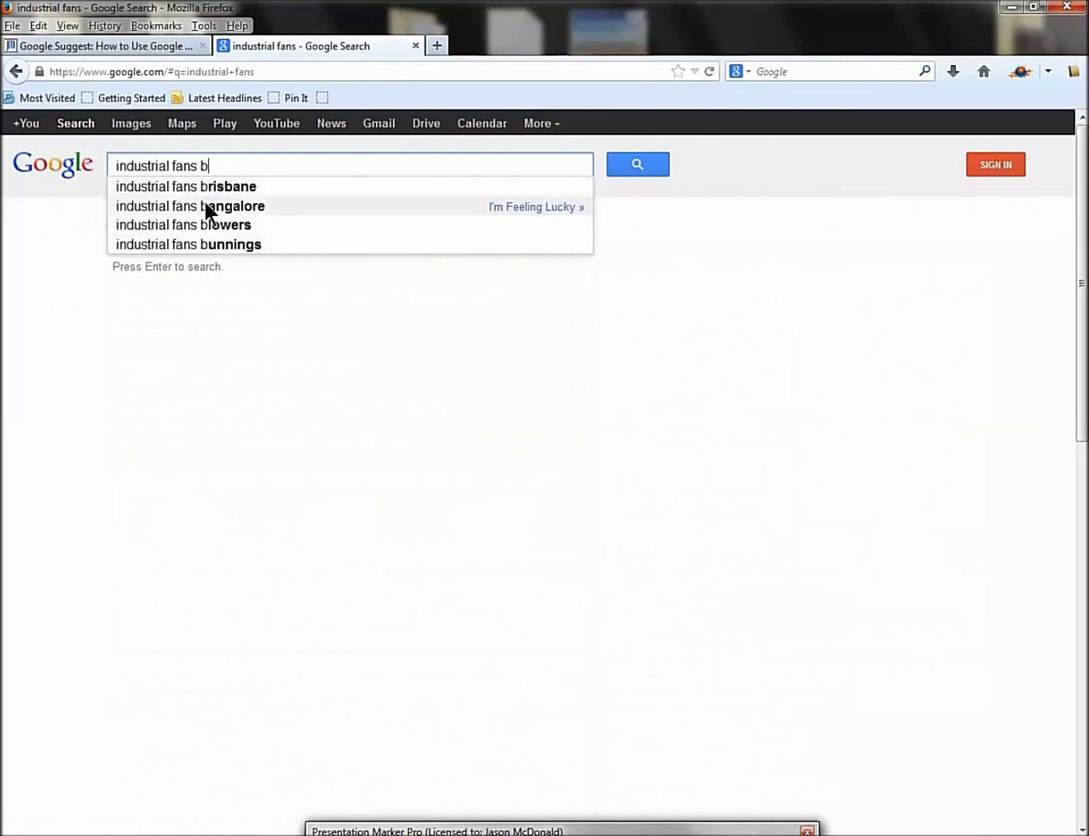
{"action": "key", "text": "BackSpace"}
{"action": "type", "text": "e"}
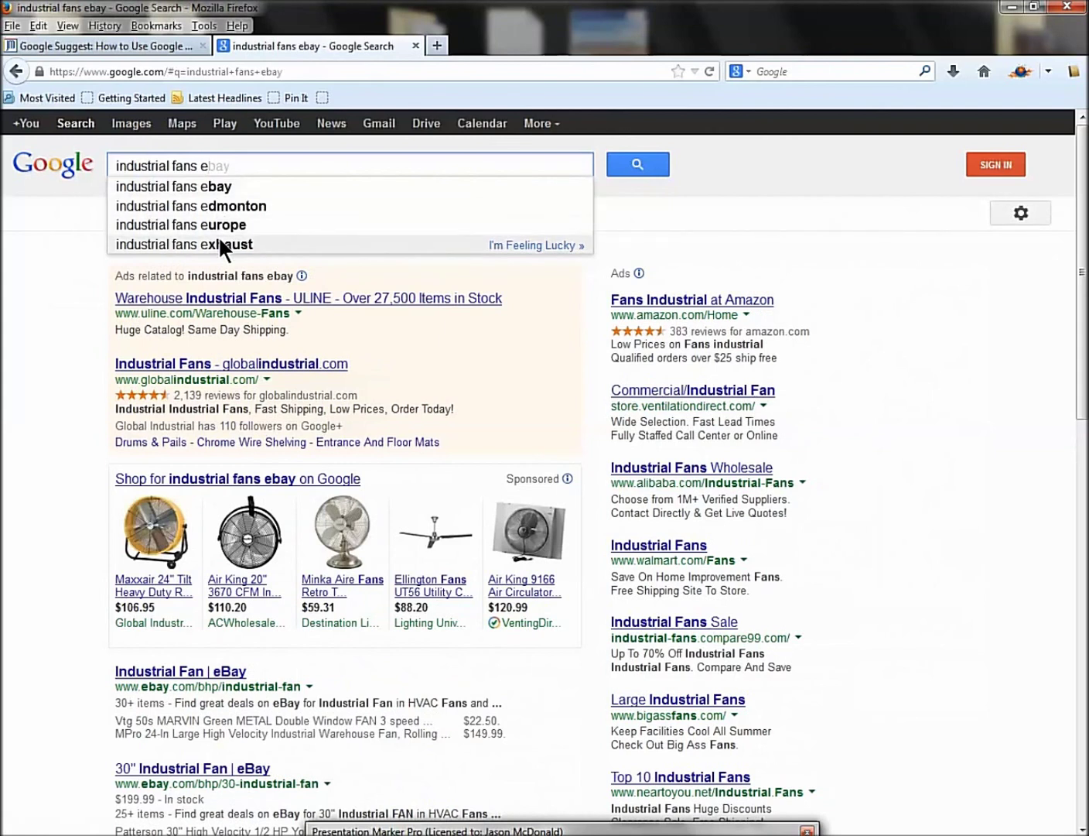
{"action": "key", "text": "BackSpace"}
{"action": "type", "text": "f"}
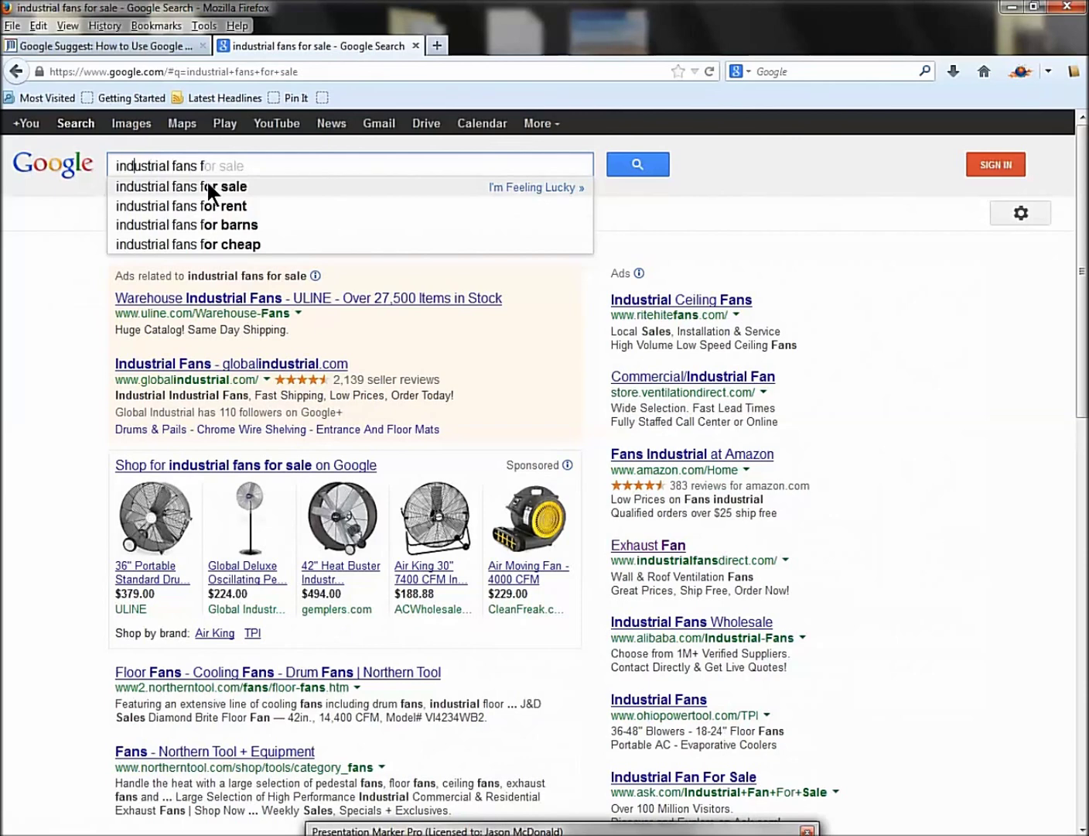
Step: Clear the industrial fans query and replace it with 'crm software'
{"action": "key", "text": "End"}
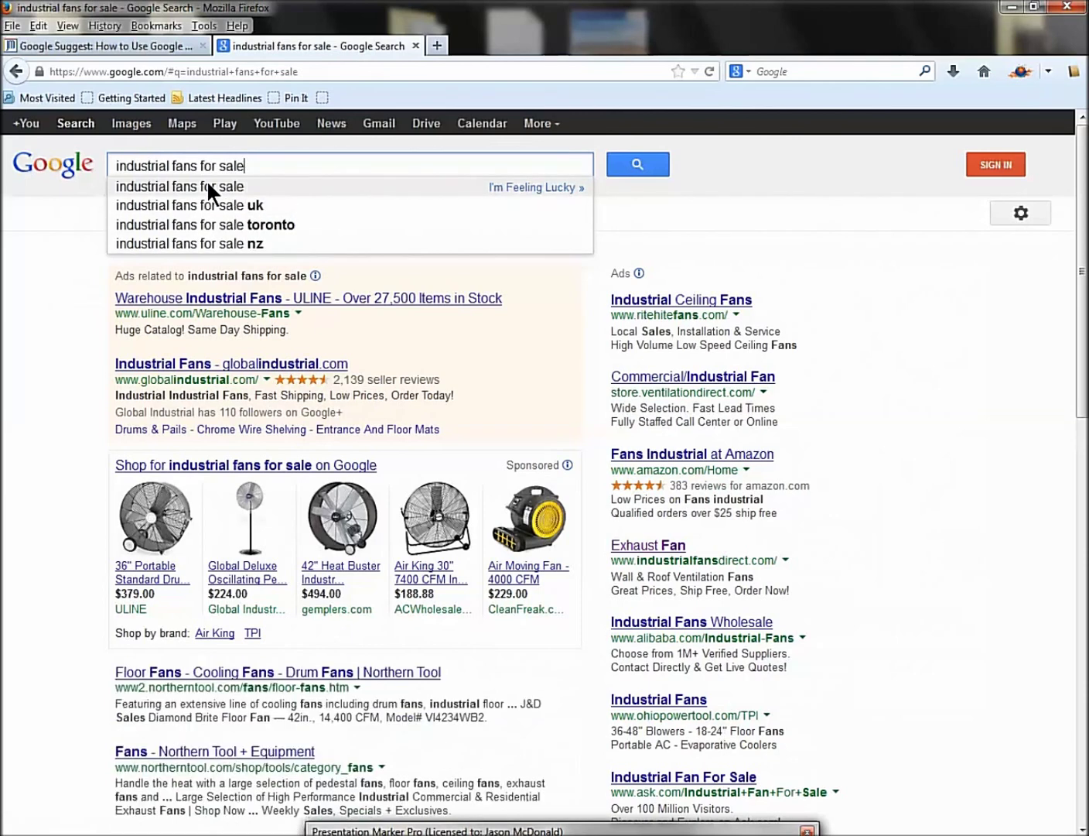
{"action": "key", "text": "BackSpace"}
{"action": "key", "text": "BackSpace"}
{"action": "key", "text": "BackSpace"}
{"action": "key", "text": "BackSpace"}
{"action": "key", "text": "BackSpace"}
{"action": "key", "text": "BackSpace"}
{"action": "key", "text": "BackSpace"}
{"action": "key", "text": "BackSpace"}
{"action": "key", "text": "BackSpace"}
{"action": "key", "text": "BackSpace"}
{"action": "key", "text": "BackSpace"}
{"action": "key", "text": "BackSpace"}
{"action": "key", "text": "BackSpace"}
{"action": "key", "text": "BackSpace"}
{"action": "key", "text": "BackSpace"}
{"action": "key", "text": "BackSpace"}
{"action": "key", "text": "BackSpace"}
{"action": "key", "text": "BackSpace"}
{"action": "key", "text": "BackSpace"}
{"action": "key", "text": "BackSpace"}
{"action": "key", "text": "BackSpace"}
{"action": "key", "text": "BackSpace"}
{"action": "key", "text": "BackSpace"}
{"action": "key", "text": "BackSpace"}
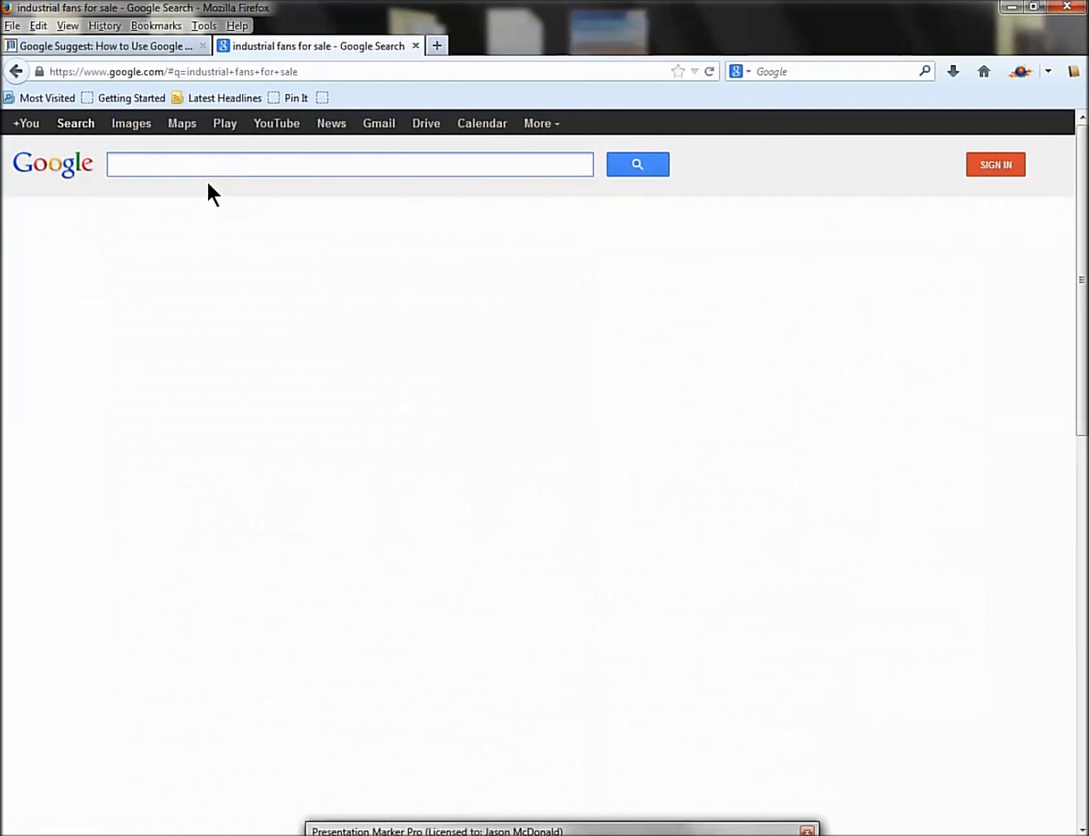
{"action": "type", "text": "v"}
{"action": "key", "text": "BackSpace"}
{"action": "type", "text": "crm"}
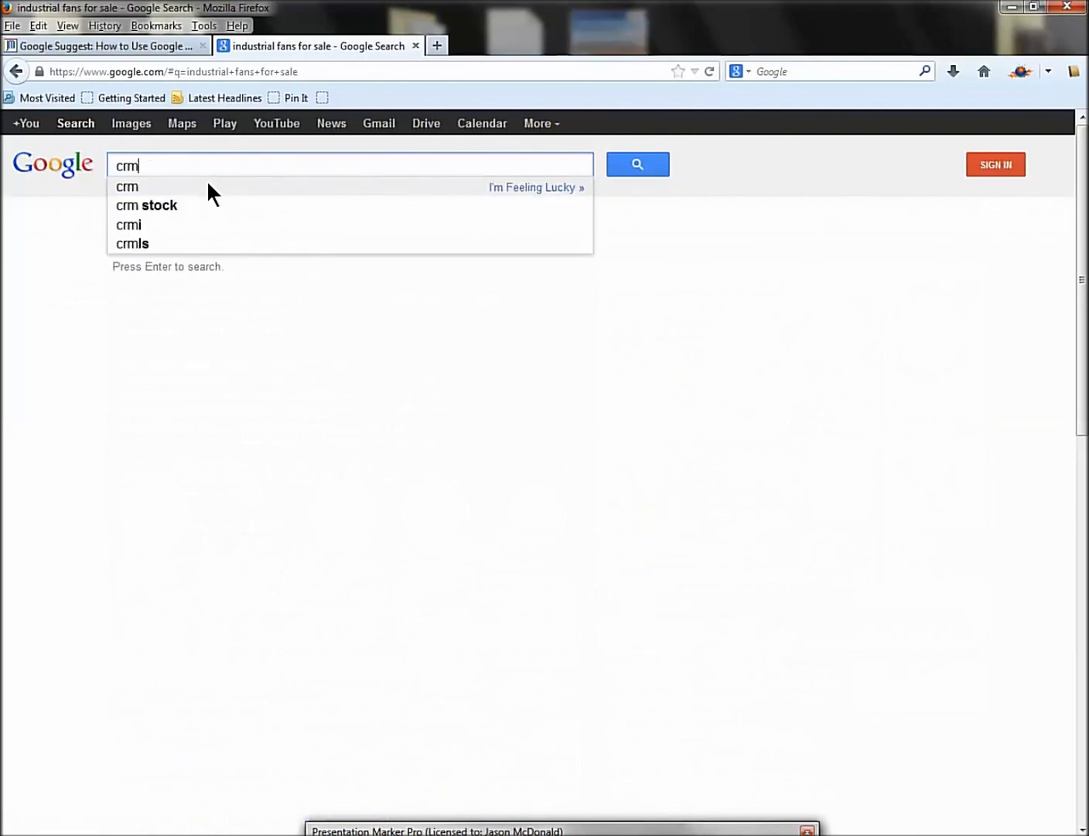
{"action": "type", "text": " software"}
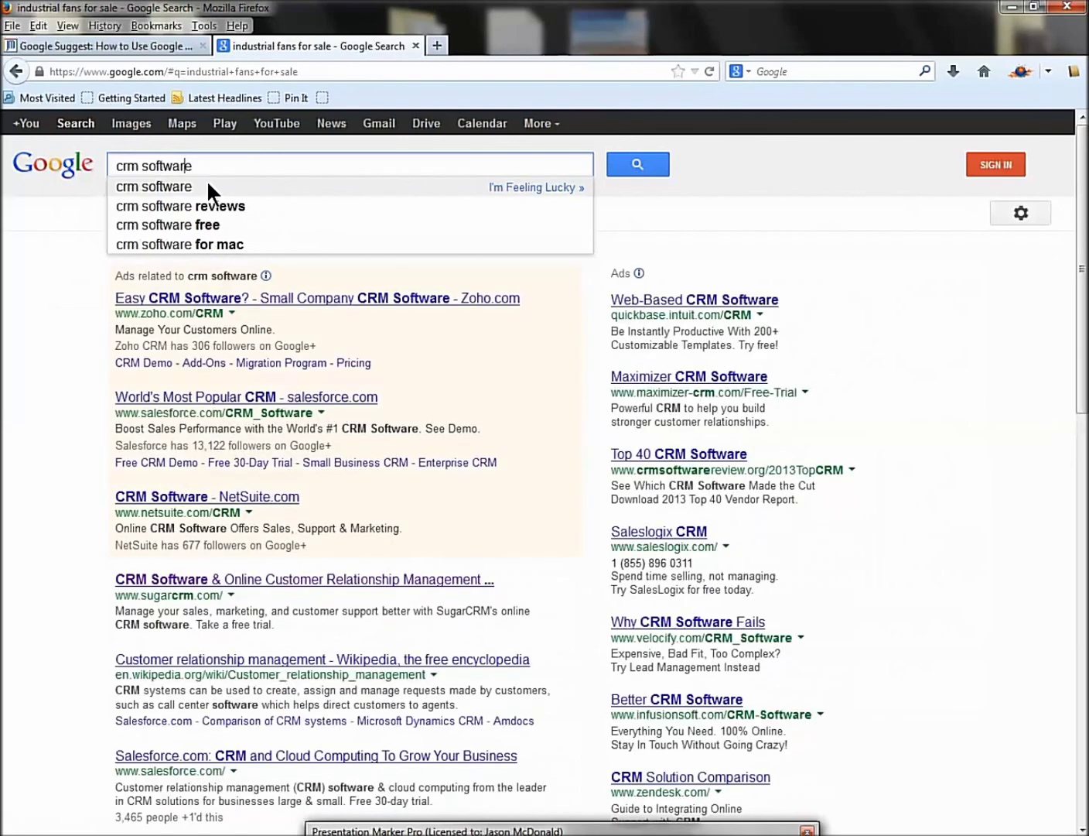
Step: Prefix 'crm software' with a, then b, then d to see leading-letter suggestions
{"action": "key", "text": "Left"}
{"action": "key", "text": "Left"}
{"action": "key", "text": "Left"}
{"action": "key", "text": "Left"}
{"action": "key", "text": "Left"}
{"action": "key", "text": "Left"}
{"action": "key", "text": "Left"}
{"action": "key", "text": "Left"}
{"action": "key", "text": "Left"}
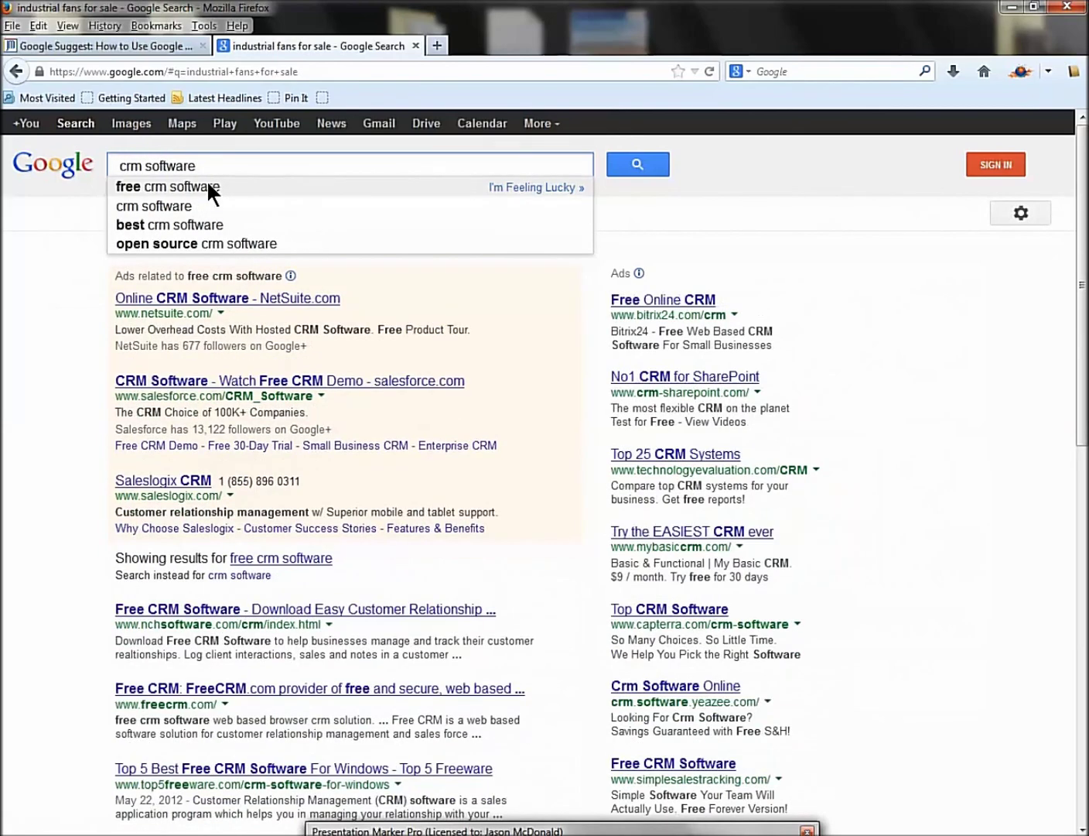
{"action": "type", "text": "a"}
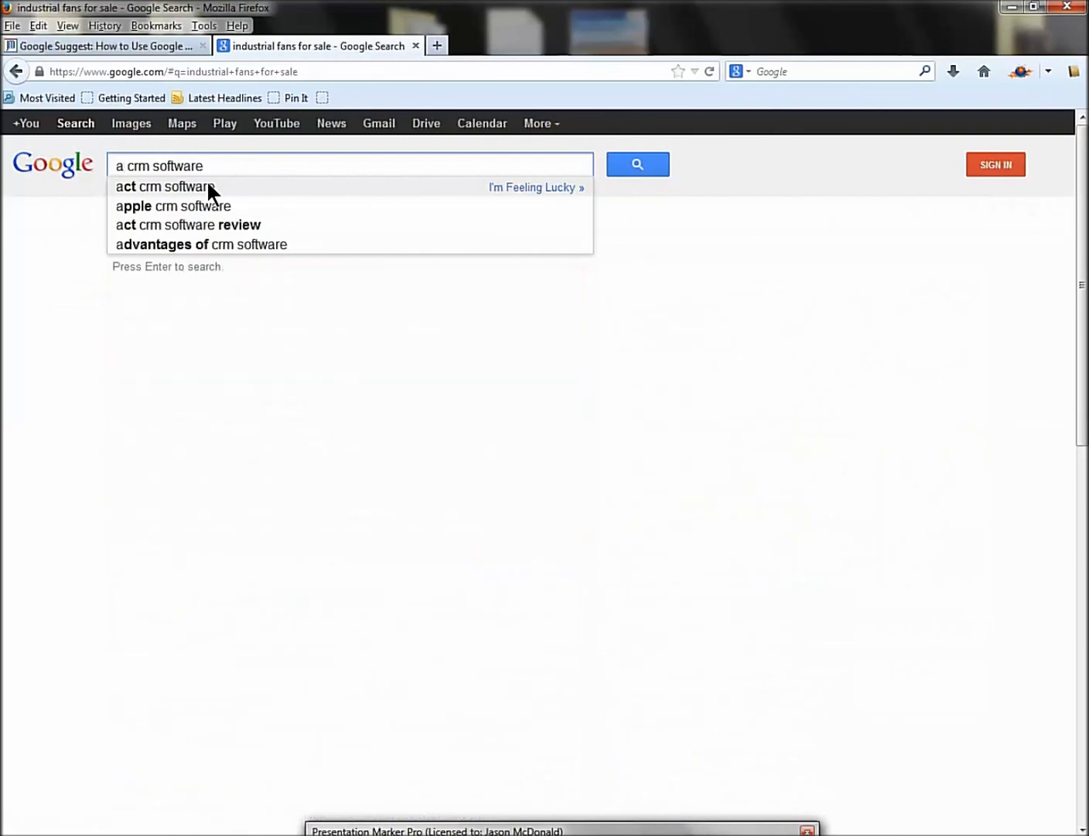
{"action": "key", "text": "BackSpace"}
{"action": "type", "text": "b"}
{"action": "key", "text": "BackSpace"}
{"action": "type", "text": "d"}
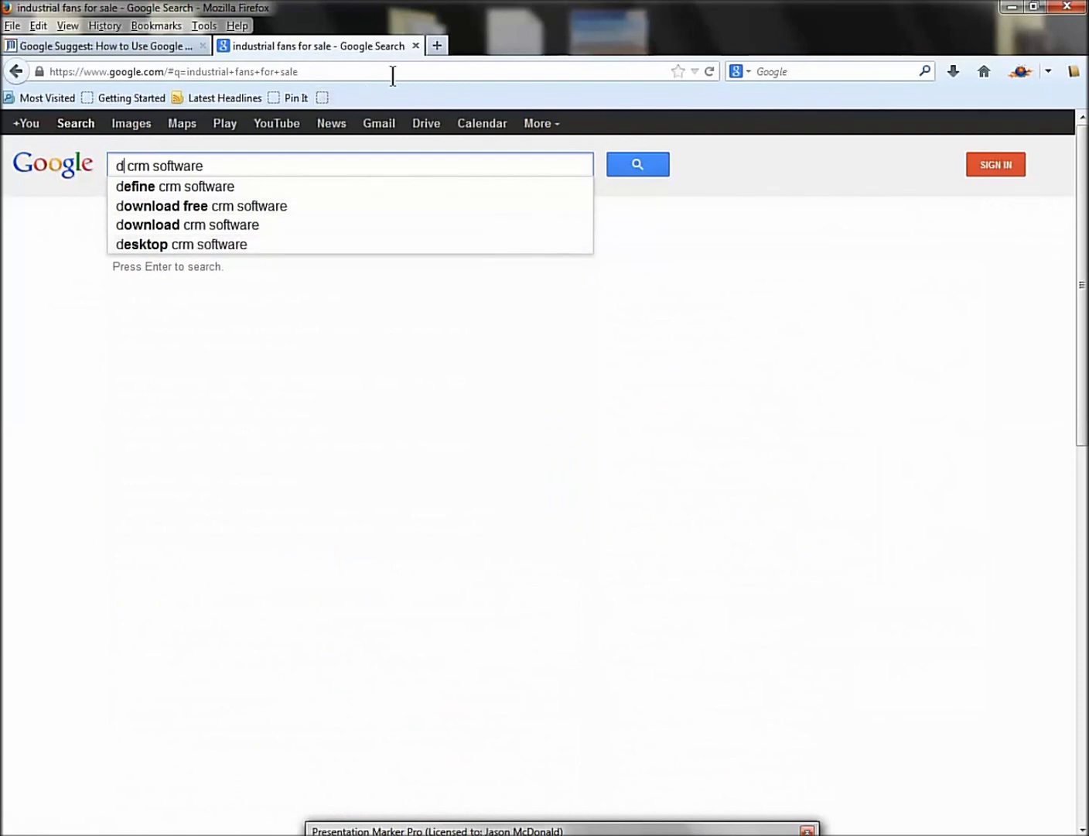
Step: Load bing.com in a new tab and type 'crm software' into its search box
{"action": "left_click", "coordinate": [438, 46]}
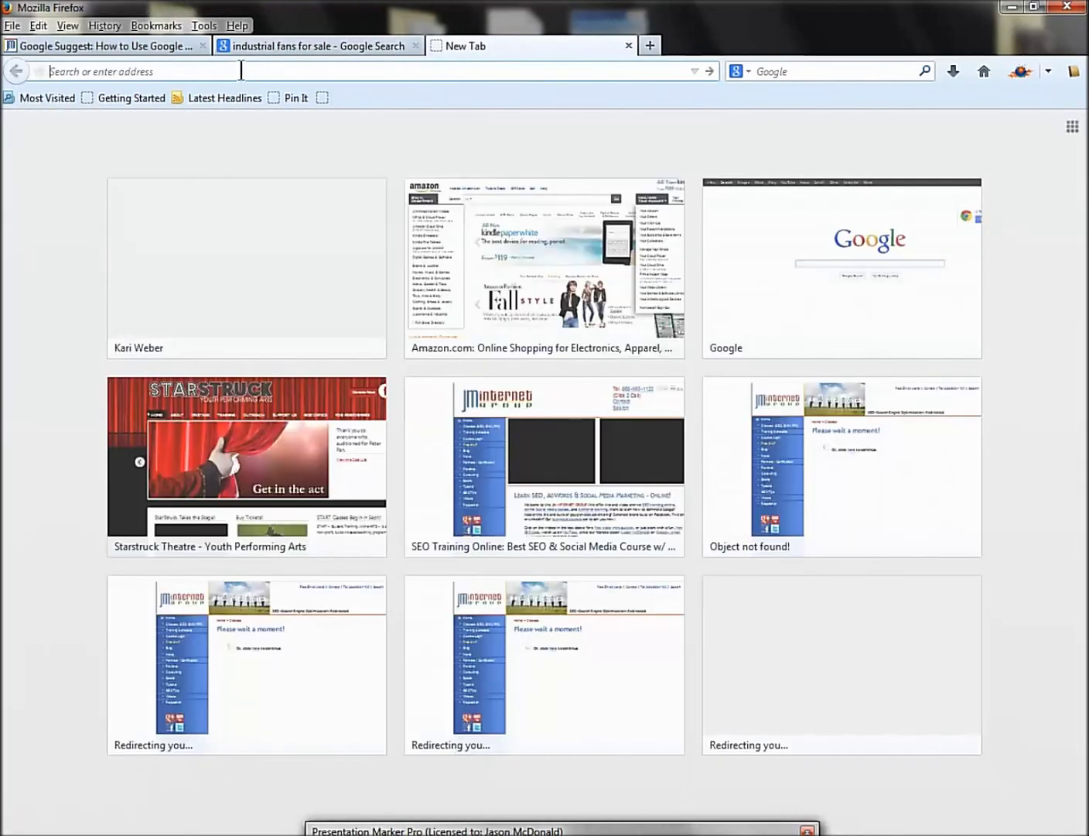
{"action": "type", "text": "bing.com"}
{"action": "key", "text": "Return"}
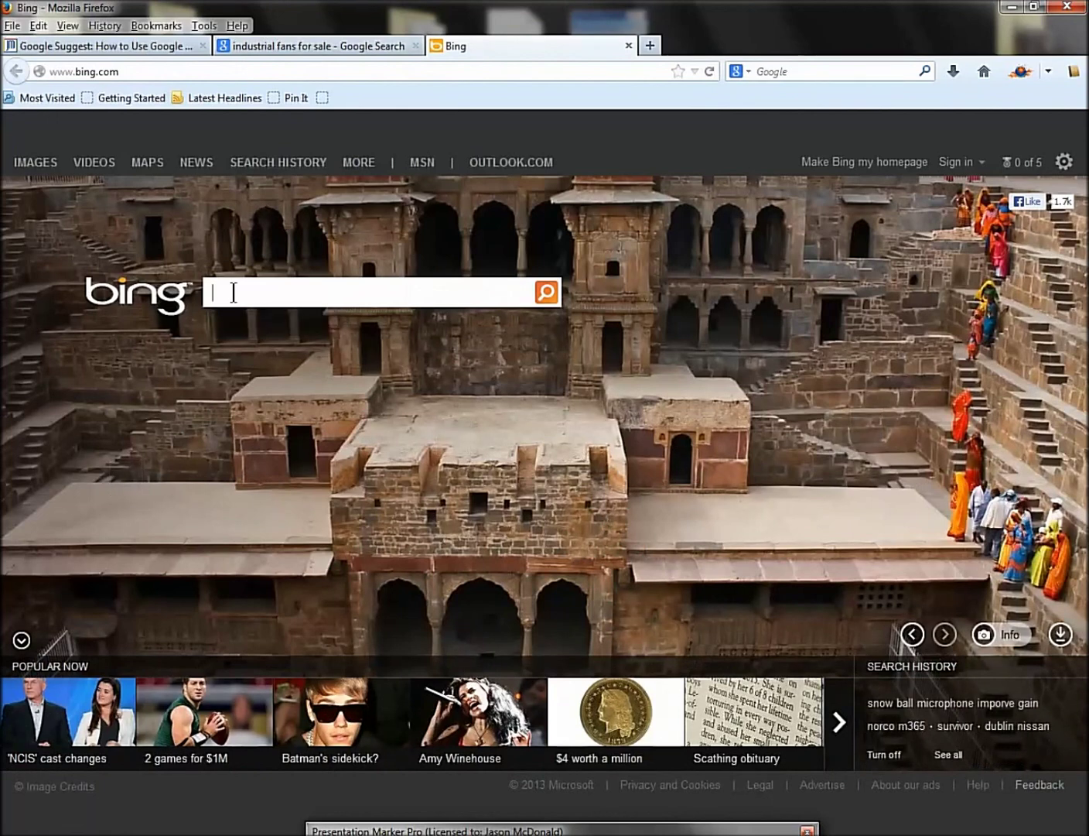
{"action": "type", "text": "crm software"}
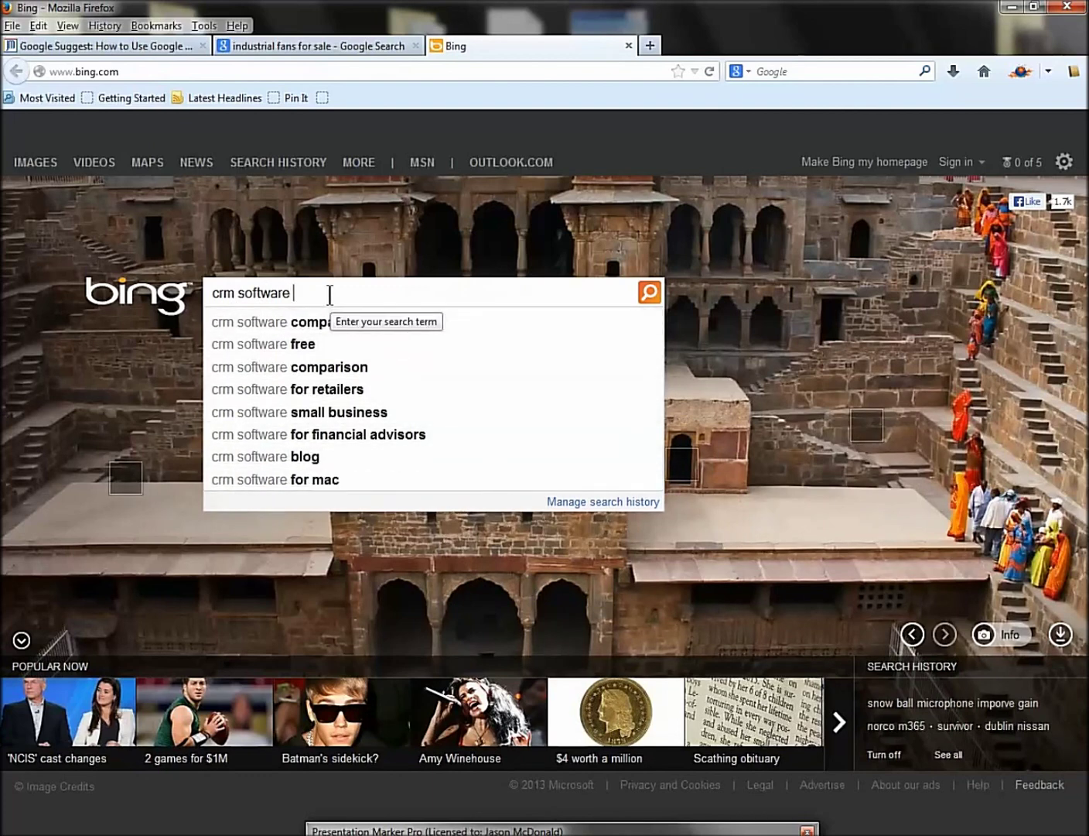
Step: Append the letters h and then j to 'crm software' to compare Bing's suggestions
{"action": "type", "text": "h"}
{"action": "key", "text": "BackSpace"}
{"action": "type", "text": "j"}
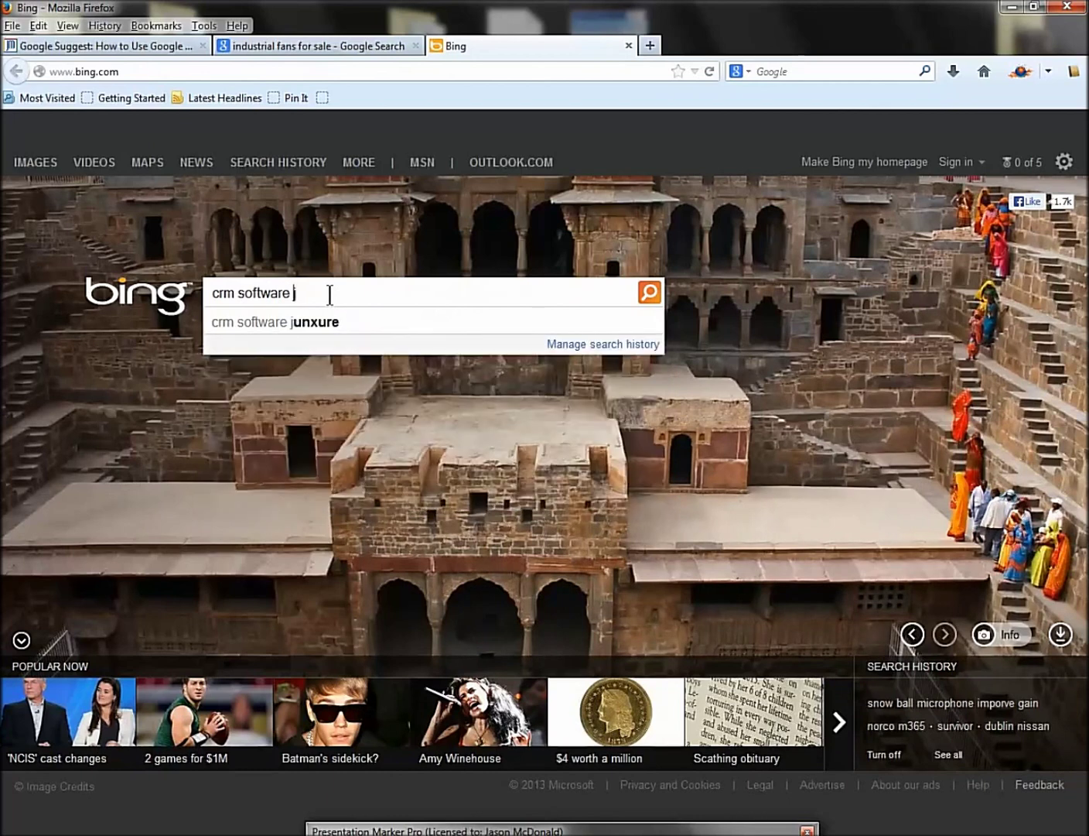
{"action": "key", "text": "Left"}
{"action": "key", "text": "Left"}
{"action": "key", "text": "Left"}
{"action": "key", "text": "Left"}
{"action": "key", "text": "Right"}
{"action": "key", "text": "Right"}
{"action": "key", "text": "Right"}
{"action": "key", "text": "Right"}
Step: Try leading letters s and a before 'crm software', ending on the plain query
{"action": "key", "text": "Left"}
{"action": "key", "text": "Left"}
{"action": "key", "text": "Left"}
{"action": "key", "text": "Left"}
{"action": "key", "text": "Left"}
{"action": "key", "text": "Left"}
{"action": "key", "text": "Left"}
{"action": "key", "text": "Left"}
{"action": "key", "text": "Left"}
{"action": "key", "text": "Left"}
{"action": "key", "text": "Left"}
{"action": "key", "text": "Left"}
{"action": "key", "text": "Left"}
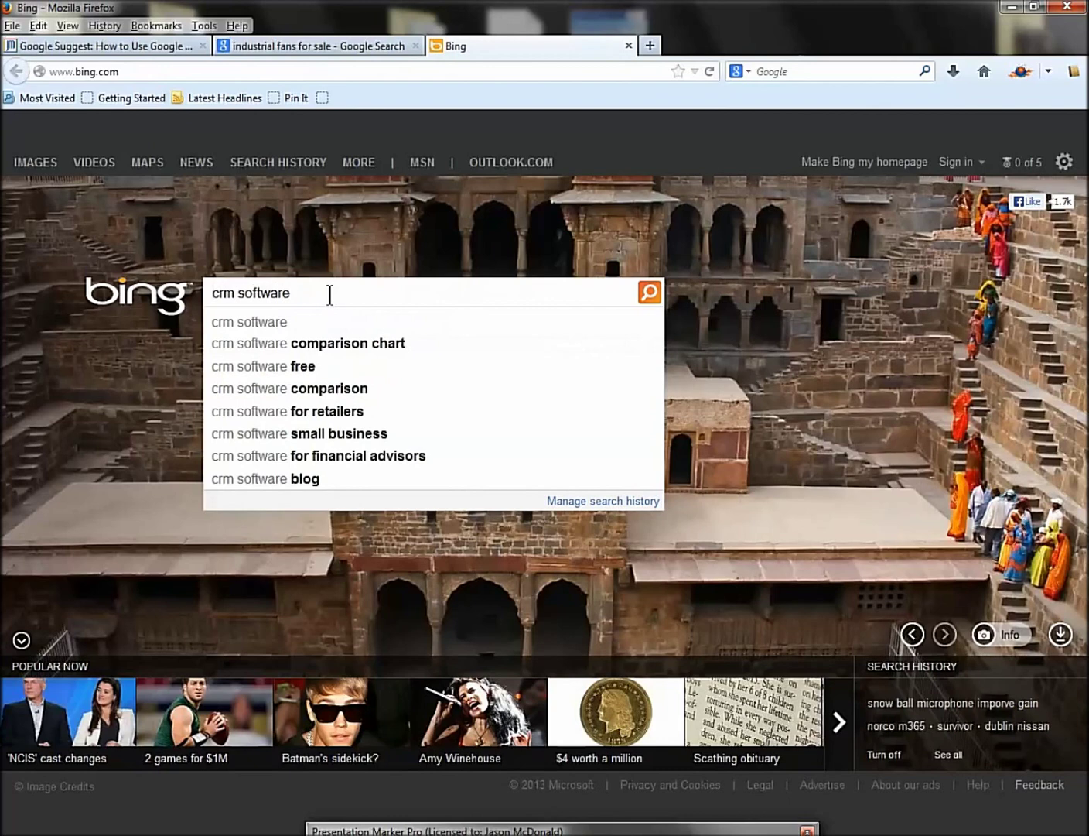
{"action": "type", "text": "s"}
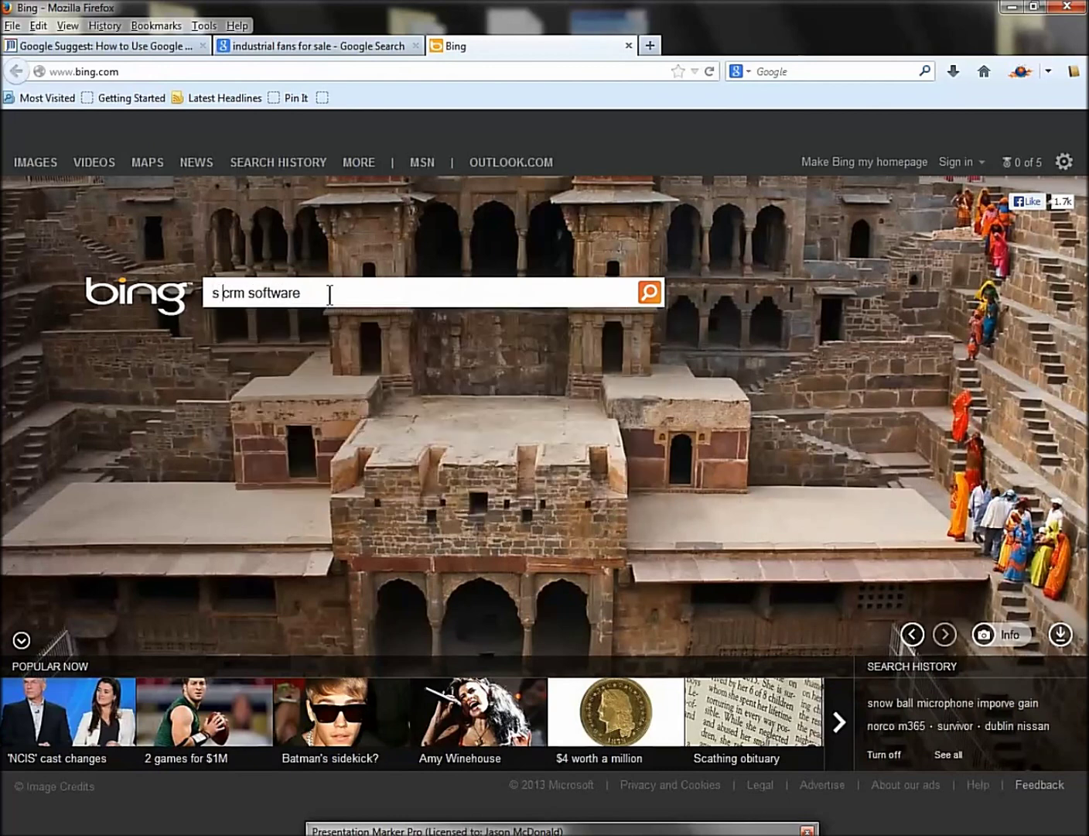
{"action": "key", "text": "BackSpace"}
{"action": "key", "text": "BackSpace"}
{"action": "type", "text": "s"}
{"action": "key", "text": "BackSpace"}
{"action": "type", "text": "a"}
{"action": "key", "text": "BackSpace"}
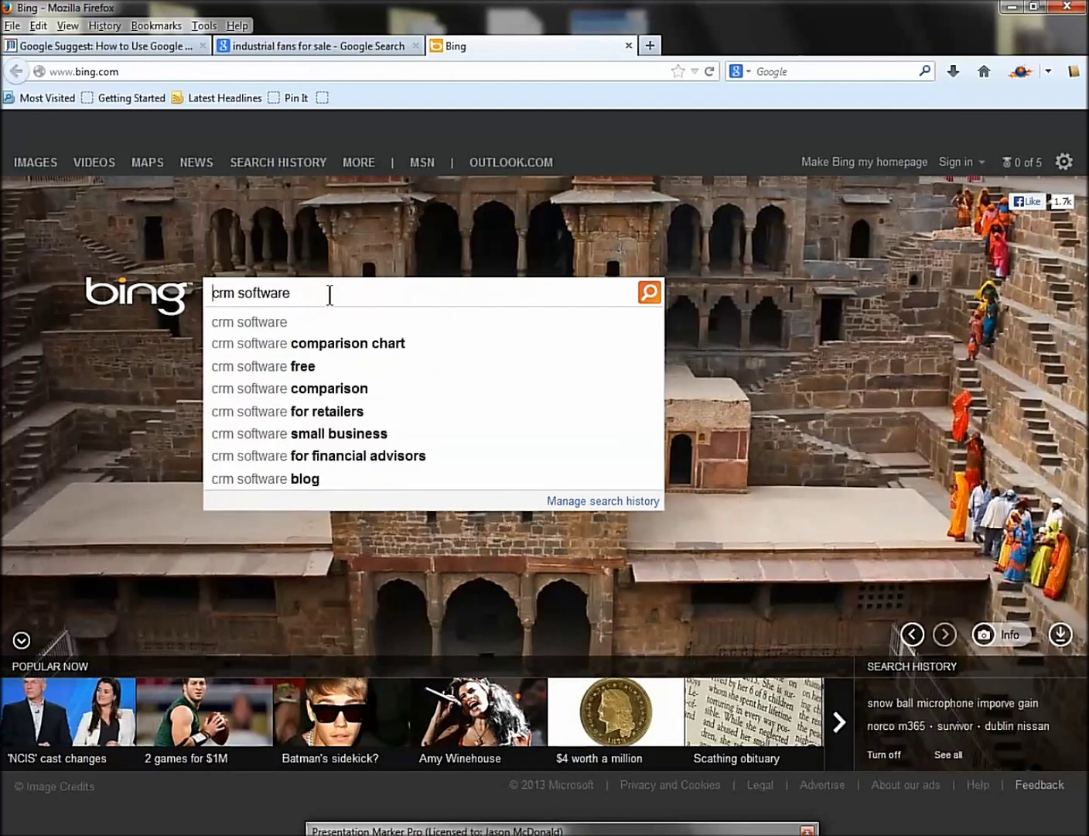
{"action": "left_click", "coordinate": [301, 46]}
Step: Replace the query with 'why are men so', then edit it to 'why are women so'
{"action": "left_click_drag", "start_coordinate": [232, 164], "coordinate": [85, 161]}
{"action": "type", "text": "why are men so"}
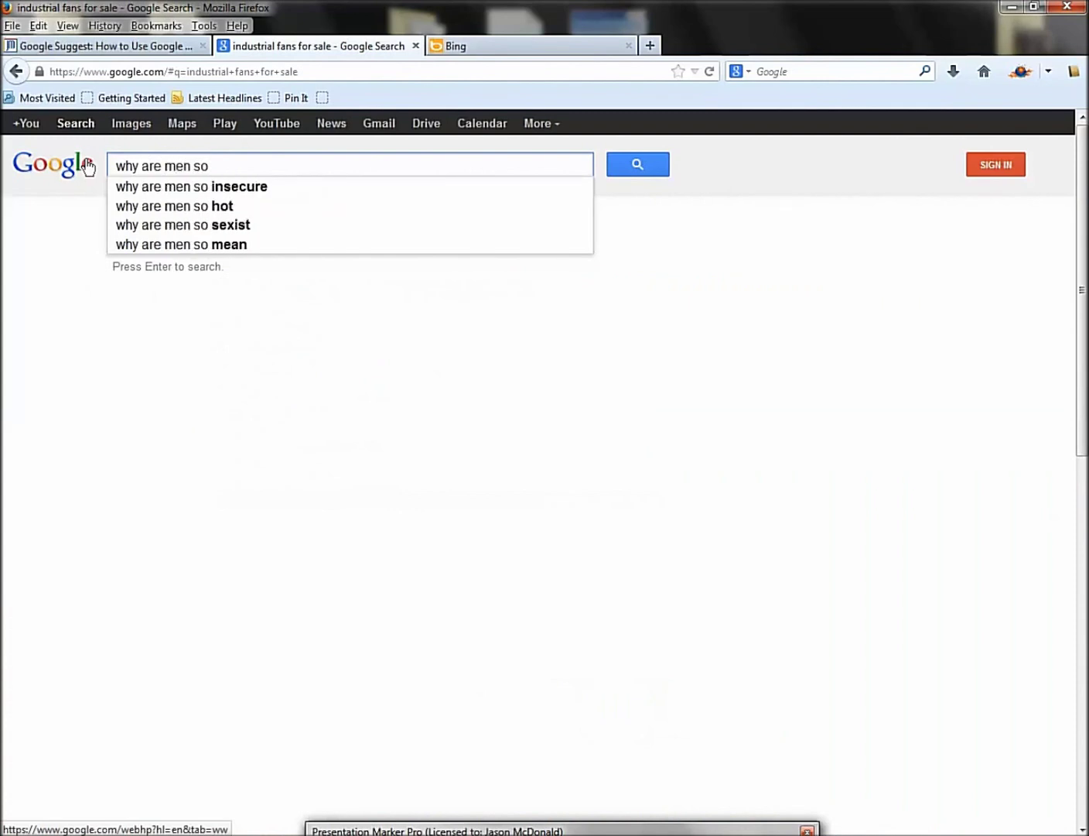
{"action": "key", "text": "BackSpace"}
{"action": "key", "text": "BackSpace"}
{"action": "key", "text": "BackSpace"}
{"action": "key", "text": "BackSpace"}
{"action": "key", "text": "BackSpace"}
{"action": "key", "text": "BackSpace"}
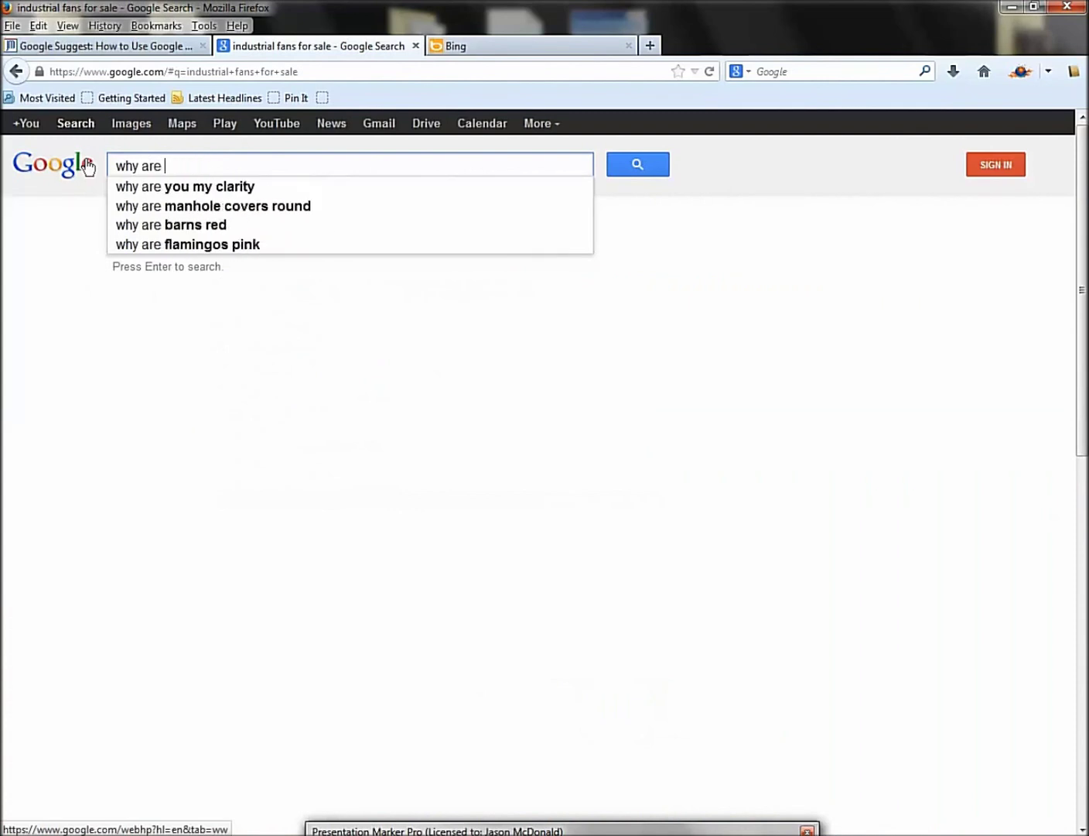
{"action": "type", "text": "women so"}
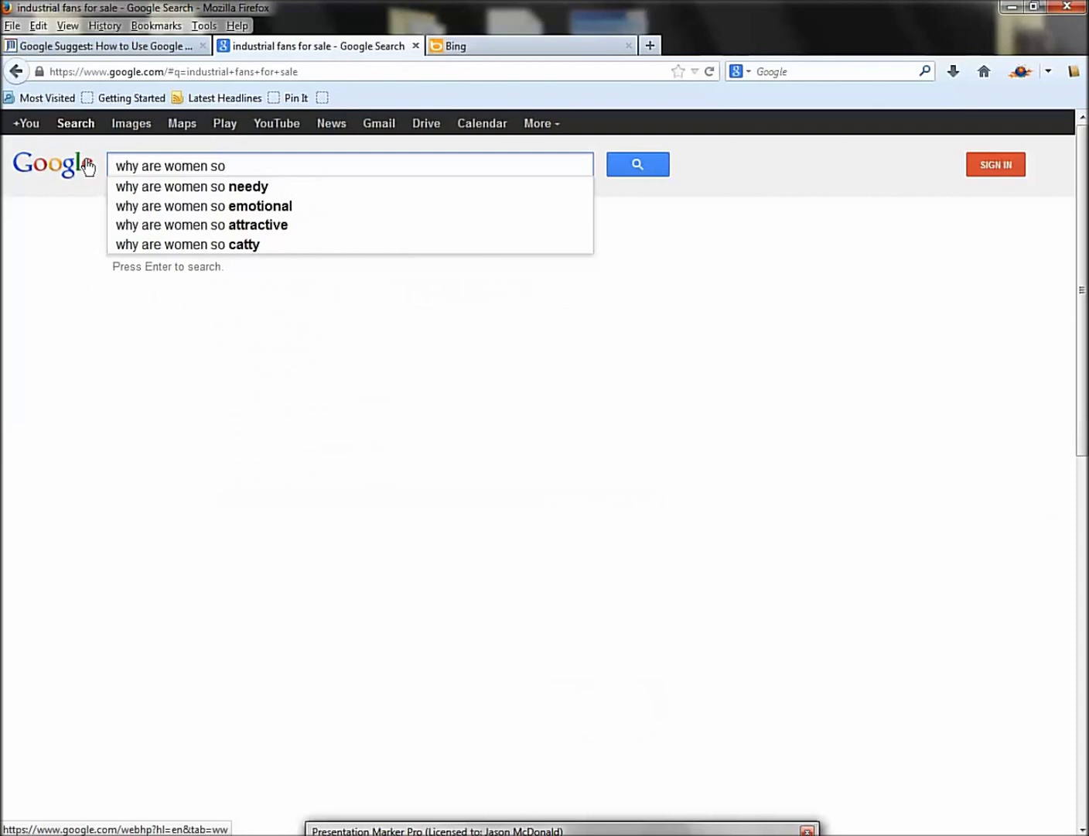
Step: Return to the Google Suggest article and enter 'industrial fans' in Ubersuggest's keyword field
{"action": "left_click", "coordinate": [116, 47]}
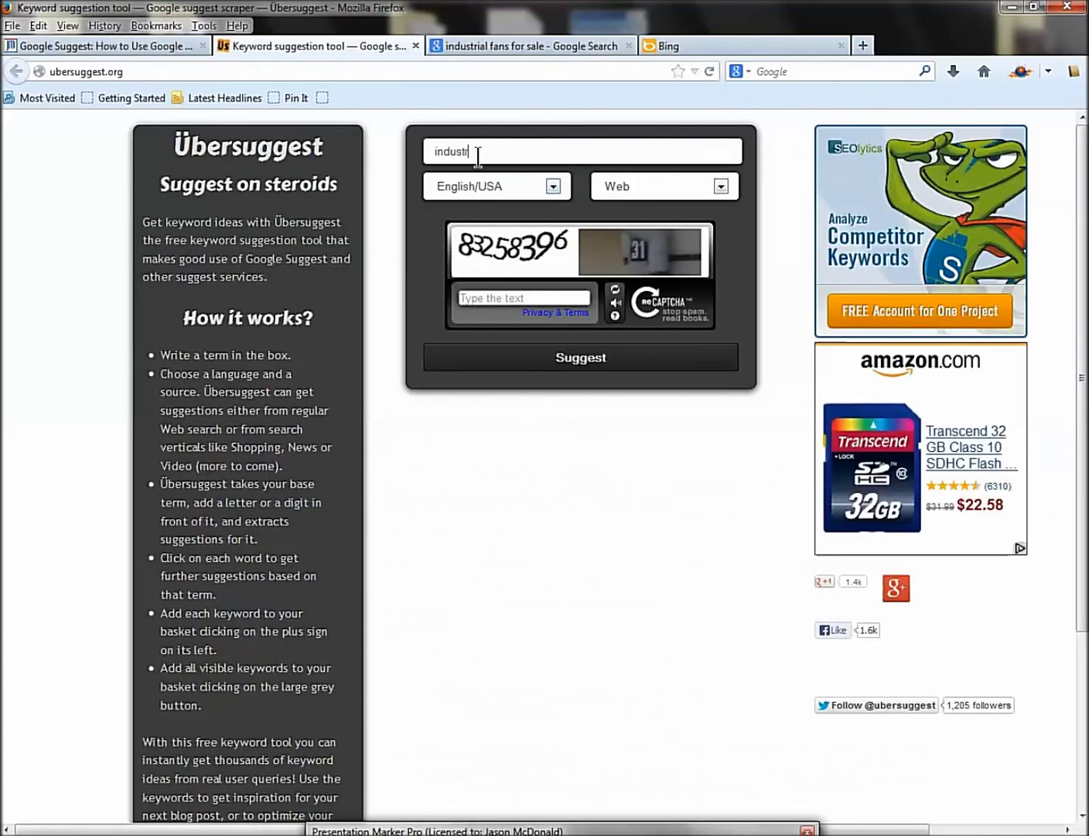
{"action": "type", "text": " fans"}
Step: Close Ubersuggest, open the article's Soovle link in a new tab and enter 'industrial fans'
{"action": "left_click", "coordinate": [416, 45]}
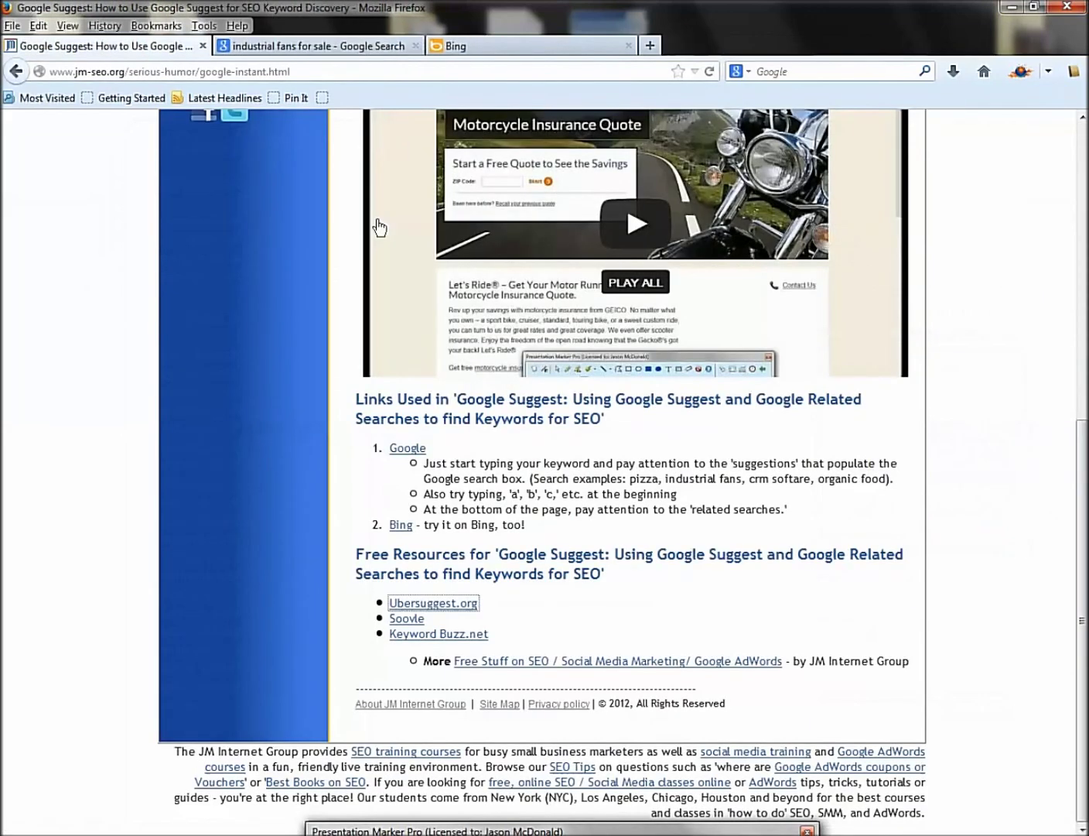
{"action": "right_click", "coordinate": [411, 618]}
{"action": "left_click", "coordinate": [449, 632]}
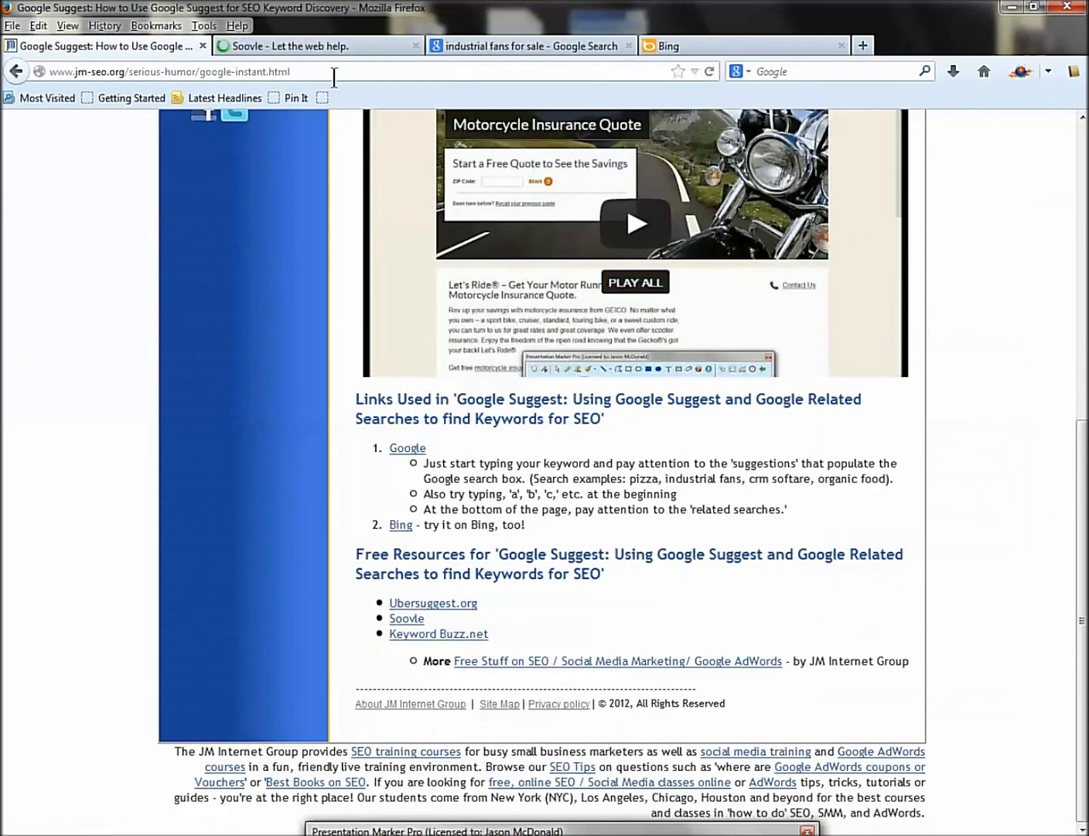
{"action": "left_click", "coordinate": [325, 45]}
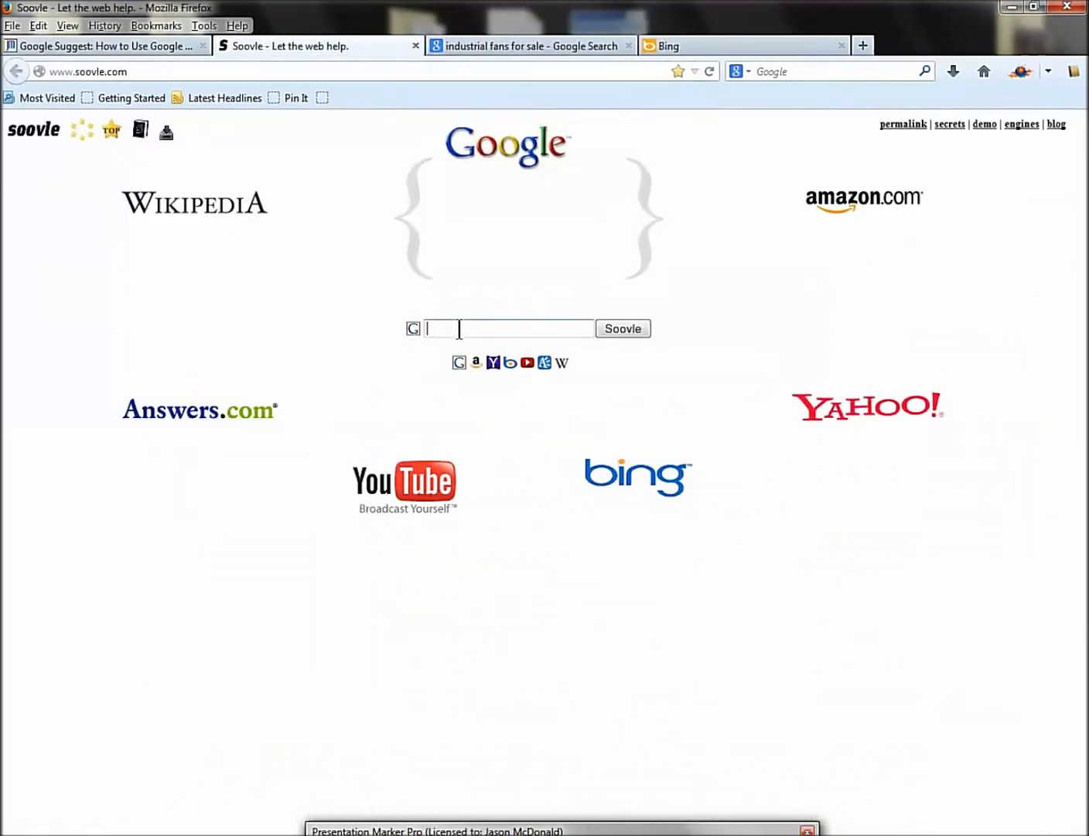
{"action": "type", "text": "industrial fa"}
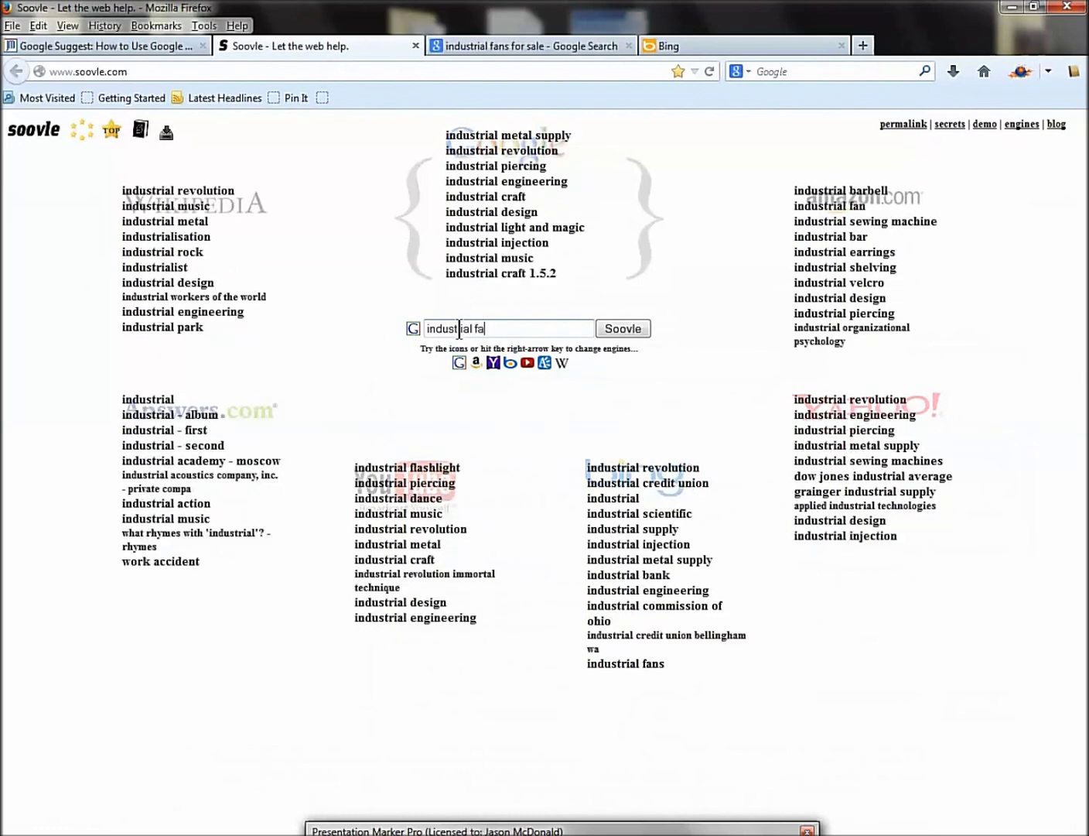
{"action": "type", "text": "ns"}
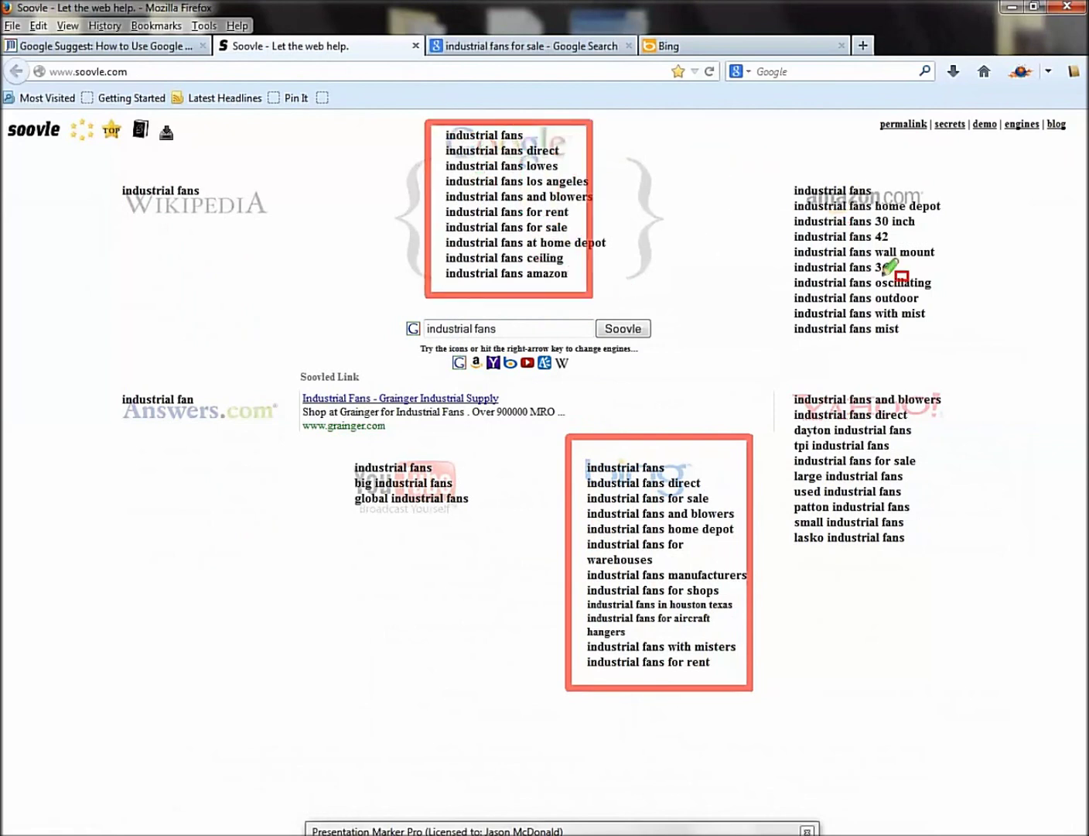
Step: Mark up the Amazon list, Google's 'blowers', the 30 inch and 42 suggestions, and a Bing suggestion
{"action": "left_click_drag", "start_coordinate": [735, 169], "coordinate": [961, 385]}
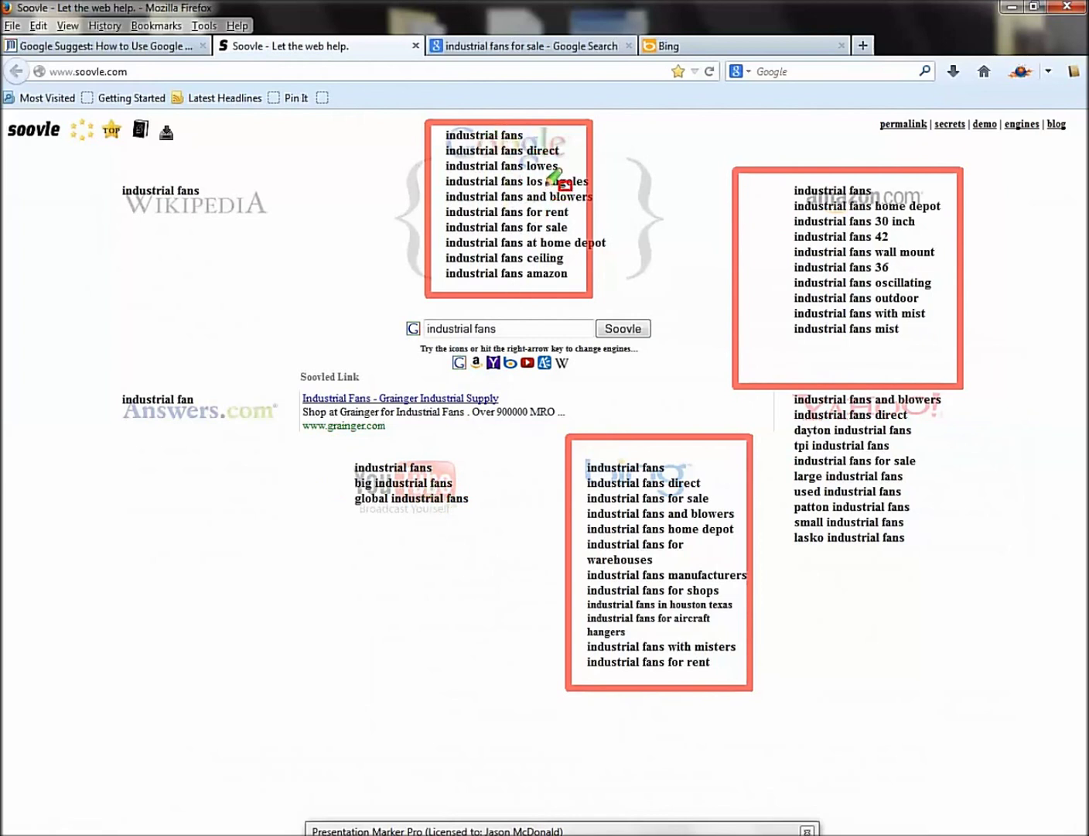
{"action": "left_click_drag", "start_coordinate": [544, 184], "coordinate": [602, 209]}
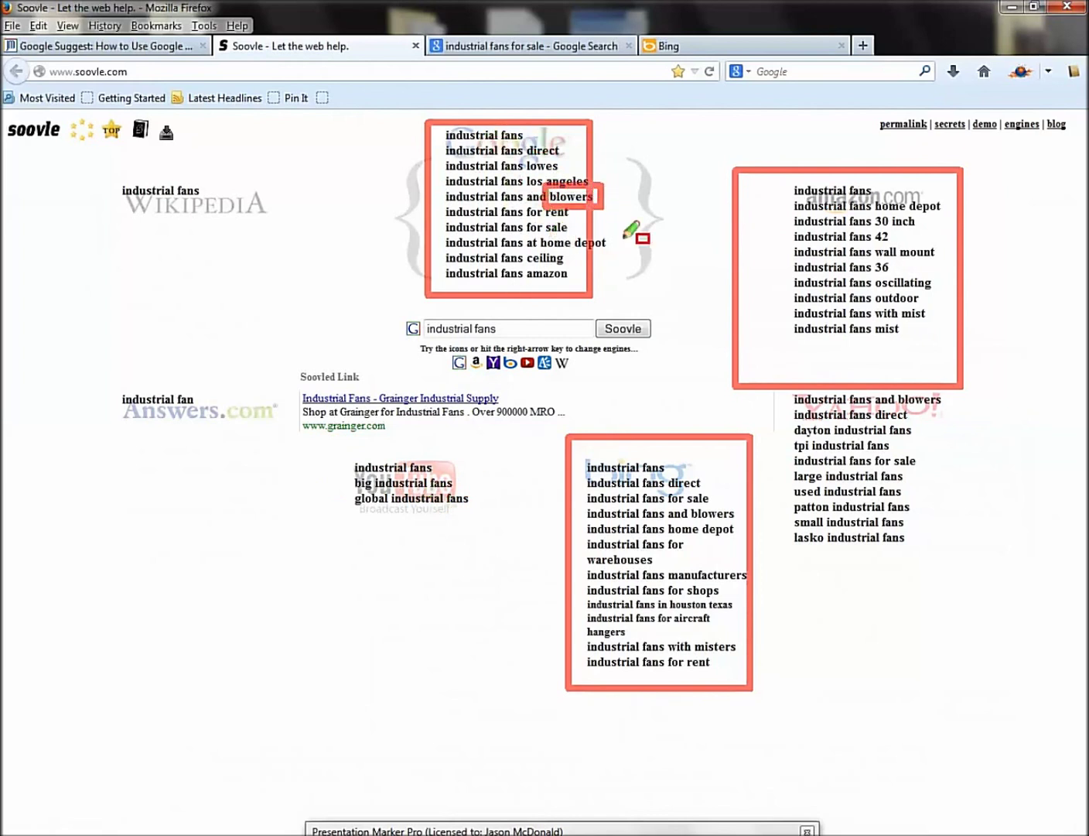
{"action": "left_click_drag", "start_coordinate": [781, 209], "coordinate": [927, 248]}
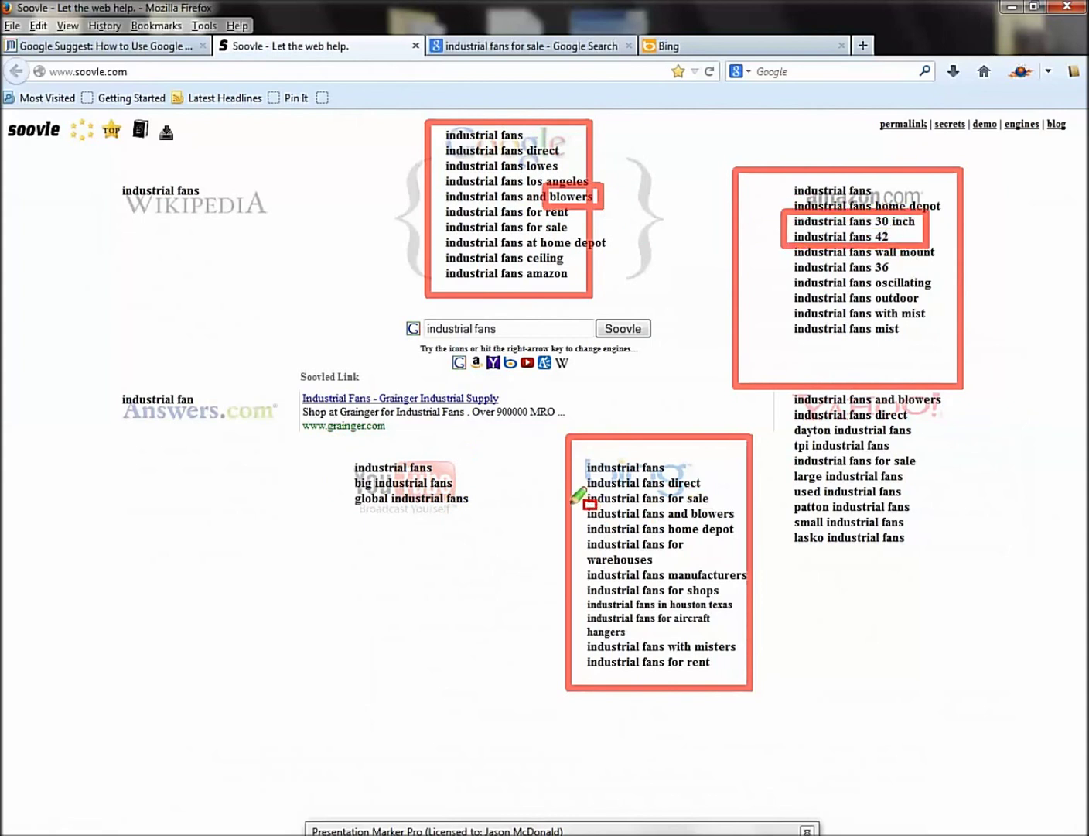
{"action": "left_click_drag", "start_coordinate": [572, 504], "coordinate": [744, 531]}
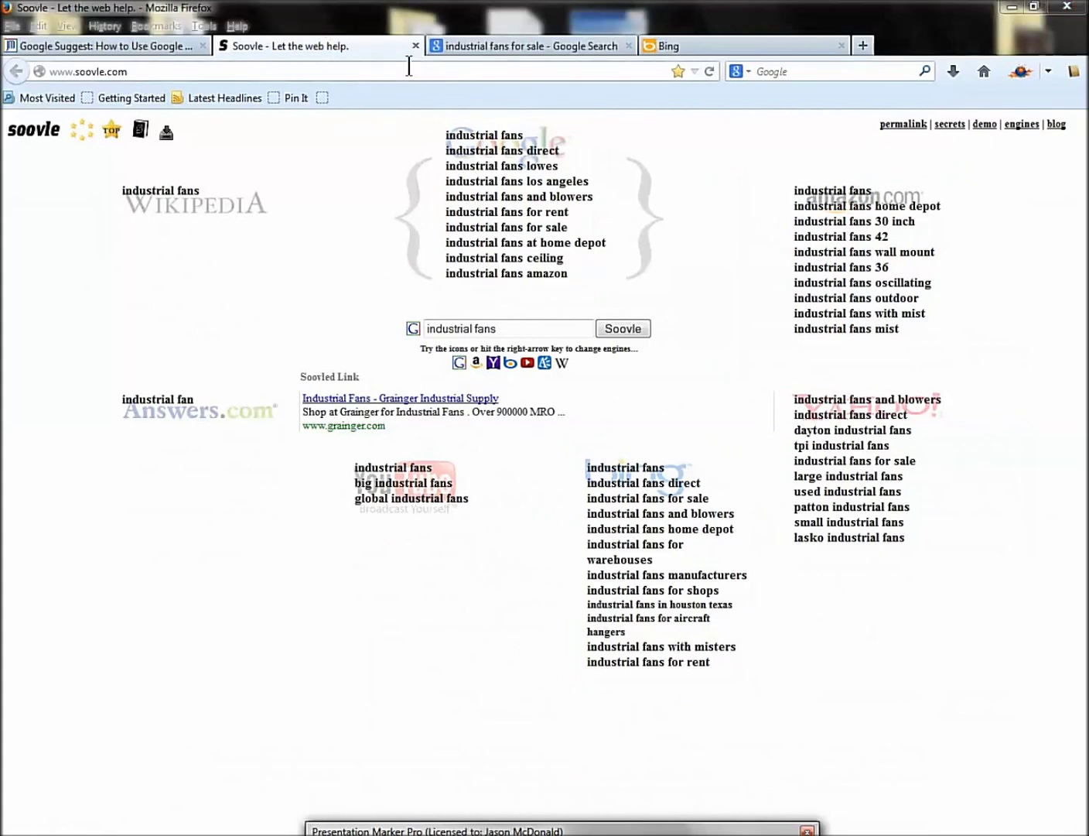
Step: Close Soovle and run a Google search for 'crm software'
{"action": "left_click", "coordinate": [415, 45]}
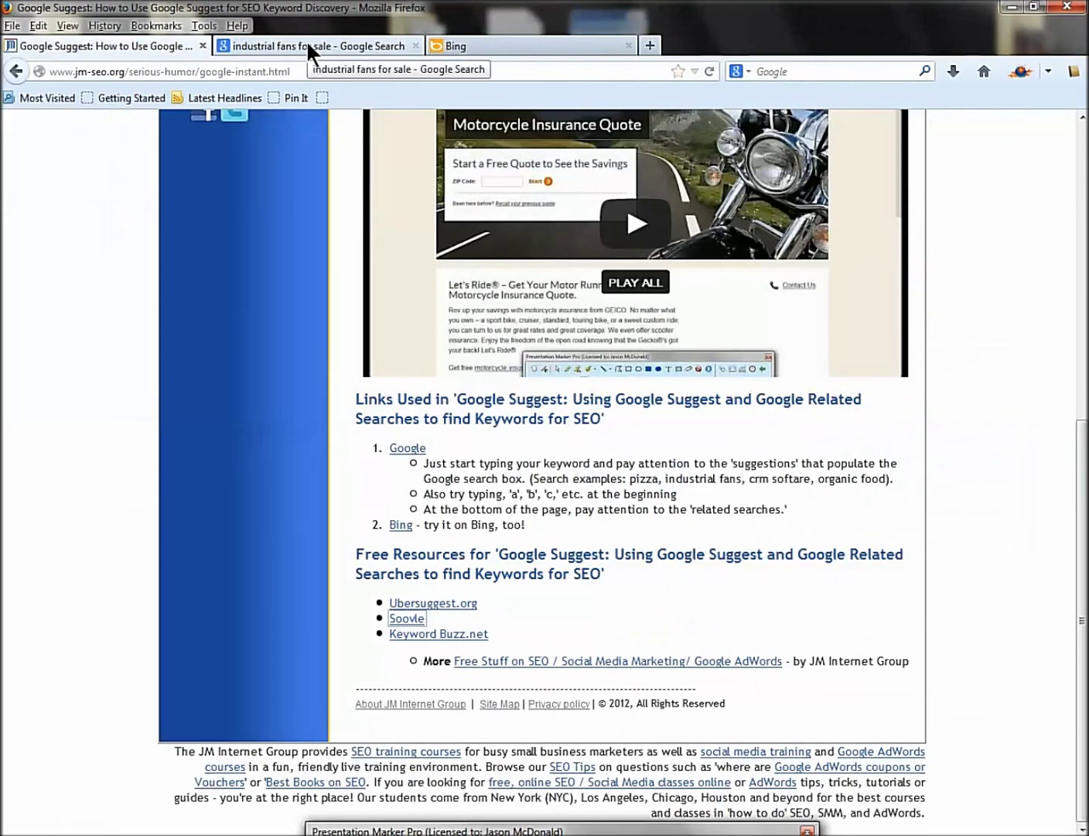
{"action": "left_click", "coordinate": [308, 47]}
{"action": "left_click_drag", "start_coordinate": [218, 166], "coordinate": [51, 166]}
{"action": "type", "text": "crm software"}
{"action": "key", "text": "Return"}
Step: Scroll to the related searches and outline that block and the word 'comparison' in red
{"action": "scroll", "coordinate": [258, 415], "scroll_direction": "down", "scroll_amount": 5}
{"action": "scroll", "coordinate": [257, 415], "scroll_direction": "down", "scroll_amount": 10}
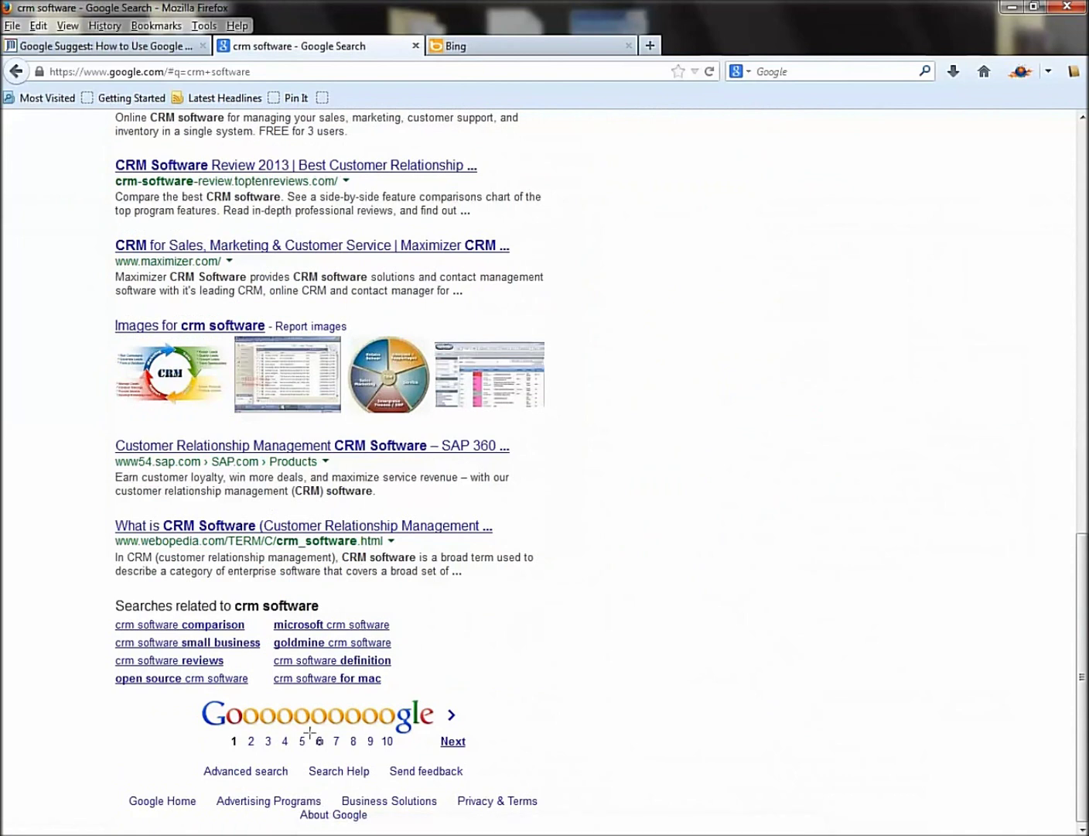
{"action": "mouse_move", "coordinate": [87, 580]}
{"action": "left_mouse_down"}
{"action": "mouse_move", "coordinate": [94, 615]}
{"action": "mouse_move", "coordinate": [352, 712]}
{"action": "mouse_move", "coordinate": [455, 715]}
{"action": "left_mouse_up"}
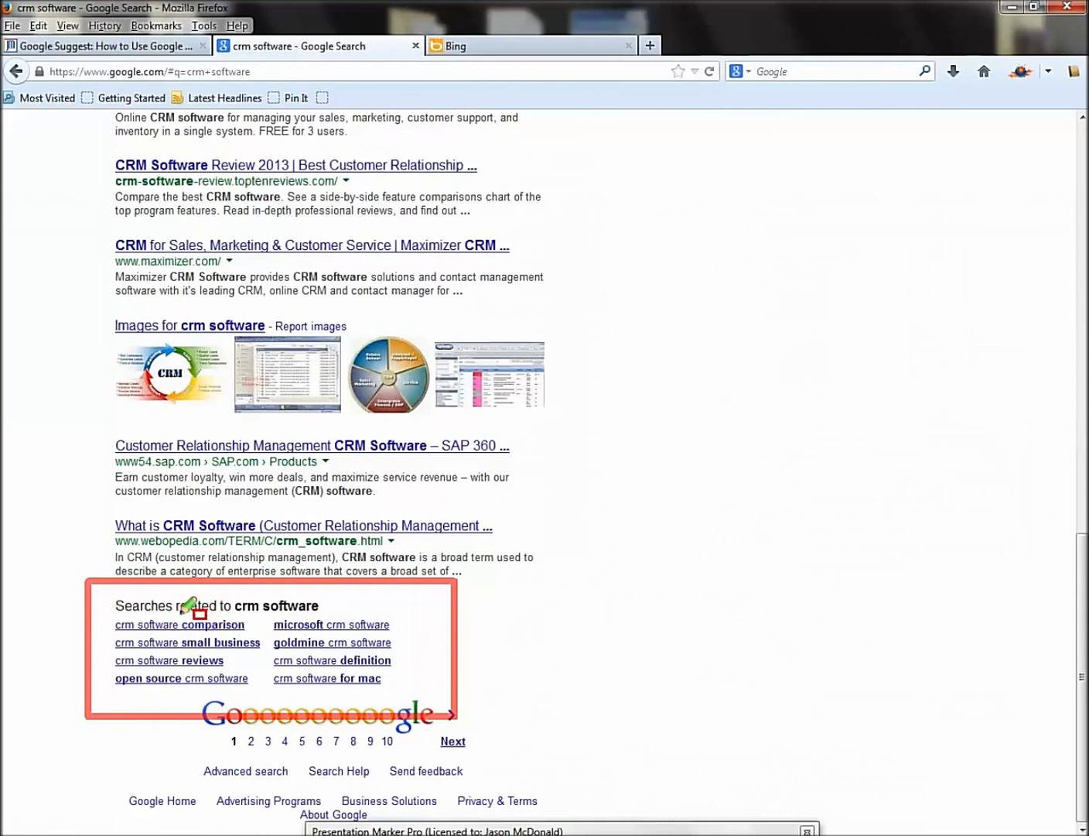
{"action": "left_click_drag", "start_coordinate": [177, 615], "coordinate": [257, 634]}
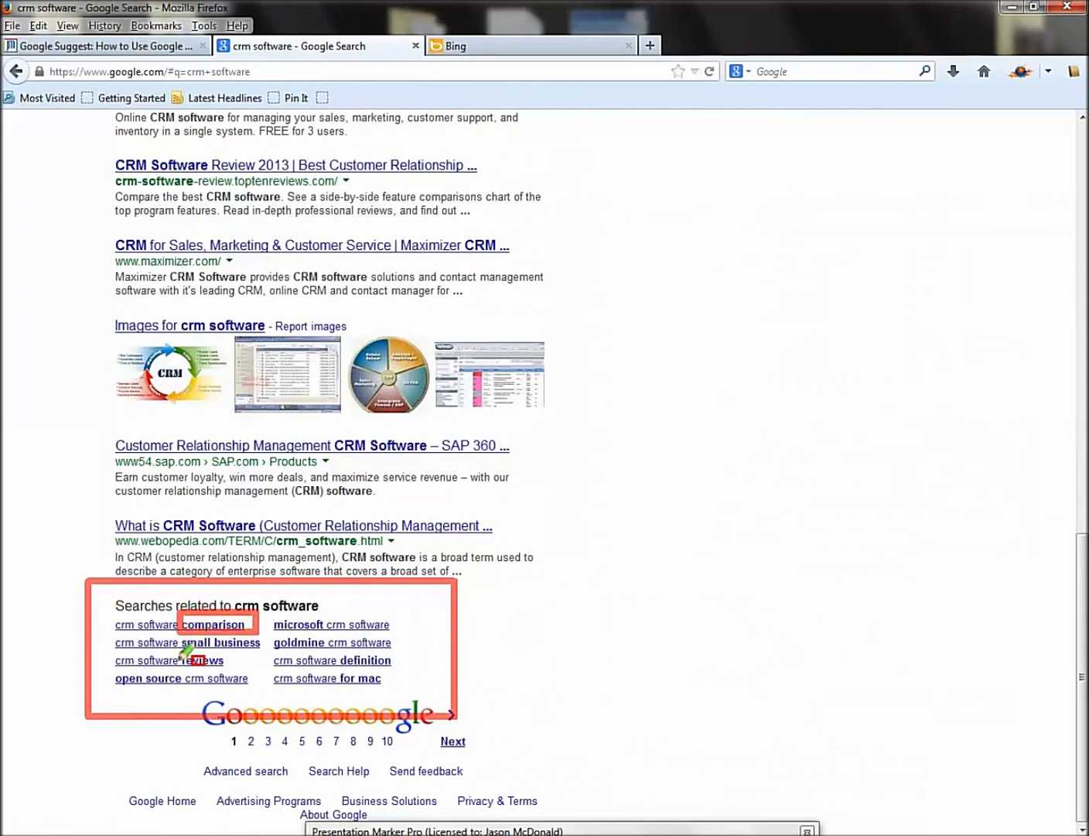
Step: Open the 'crm software small business' related search, extend it to 'crm software small business free', and review the results
{"action": "left_click", "coordinate": [614, 831]}
{"action": "left_click", "coordinate": [139, 643]}
{"action": "left_click", "coordinate": [317, 164]}
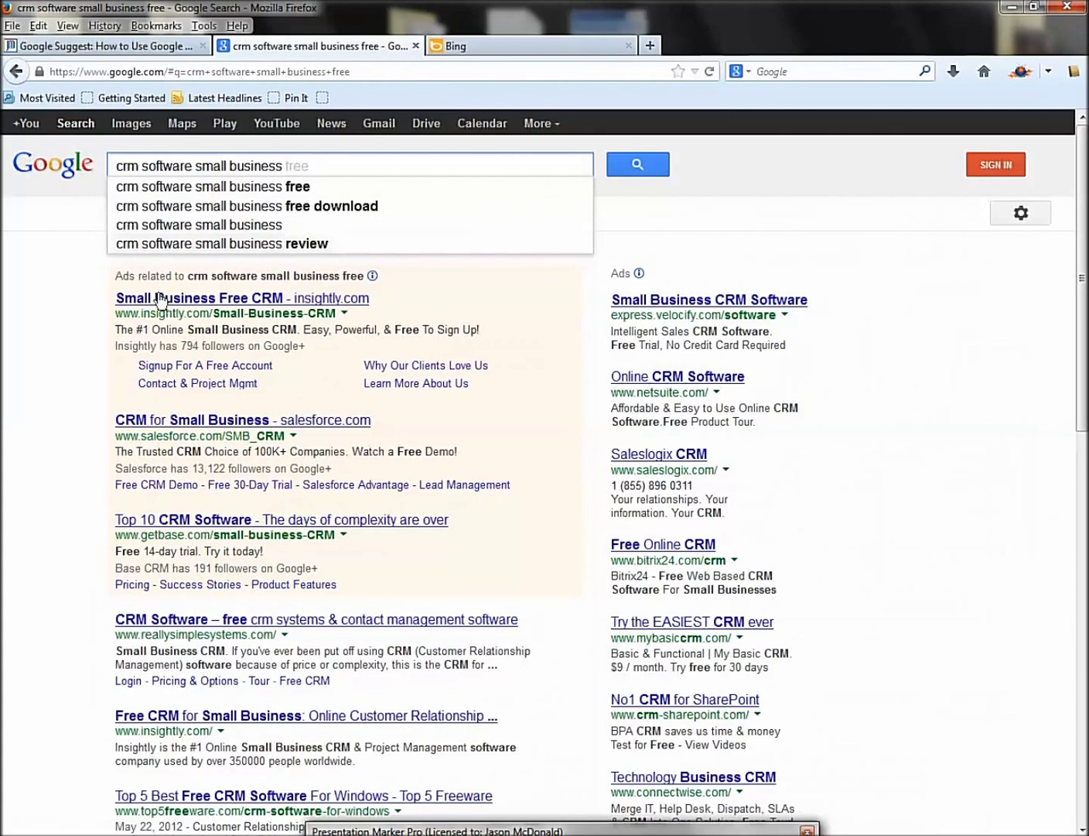
{"action": "scroll", "coordinate": [85, 308], "scroll_direction": "down", "scroll_amount": 15}
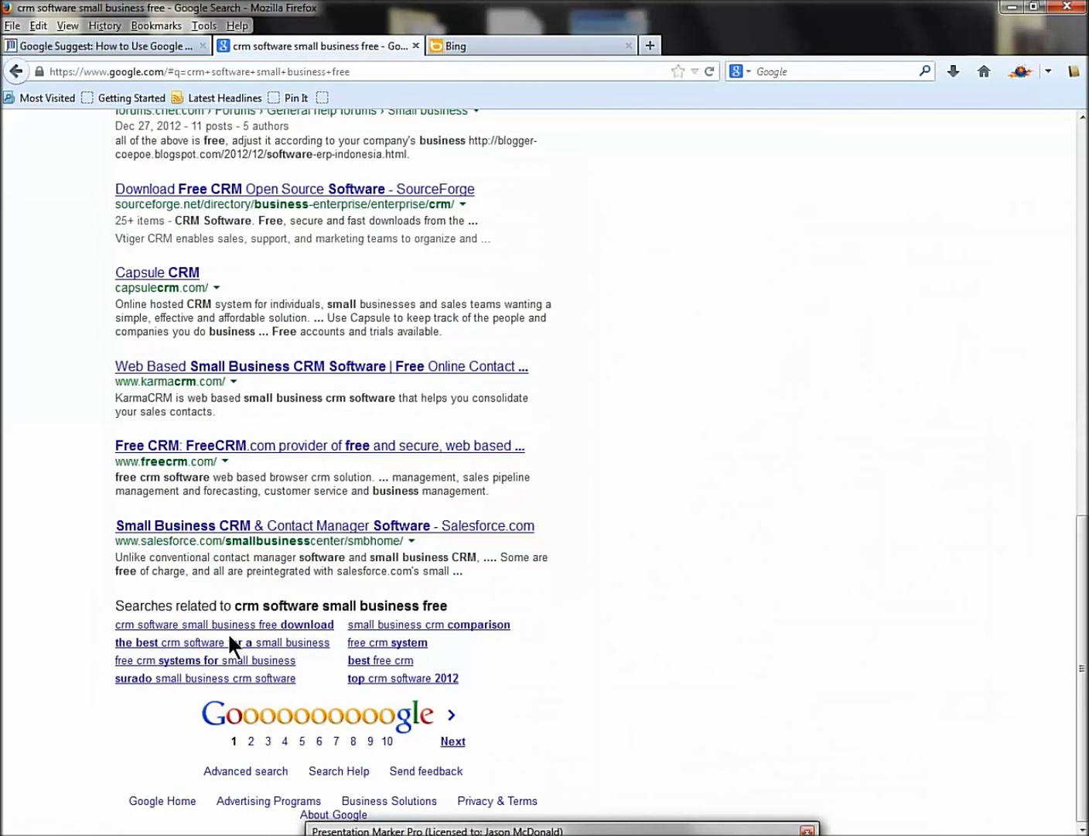
{"action": "scroll", "coordinate": [228, 632], "scroll_direction": "up", "scroll_amount": 2}
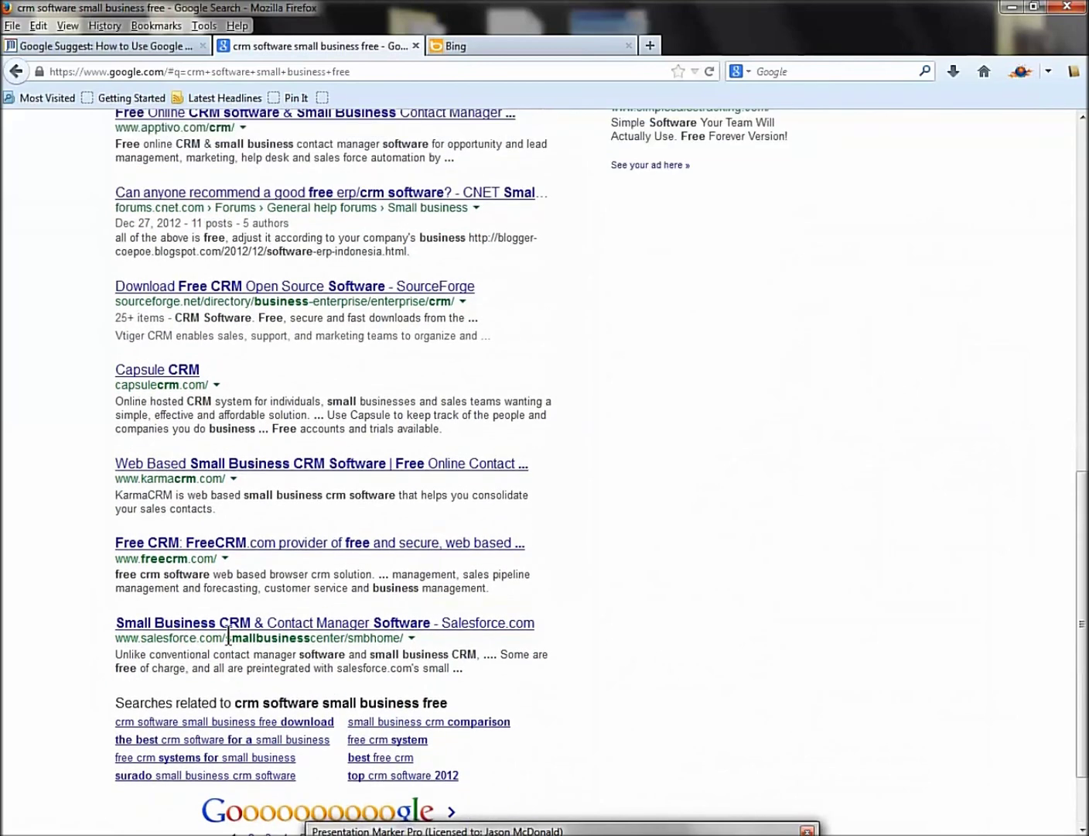
{"action": "scroll", "coordinate": [728, 284], "scroll_direction": "up", "scroll_amount": 1}
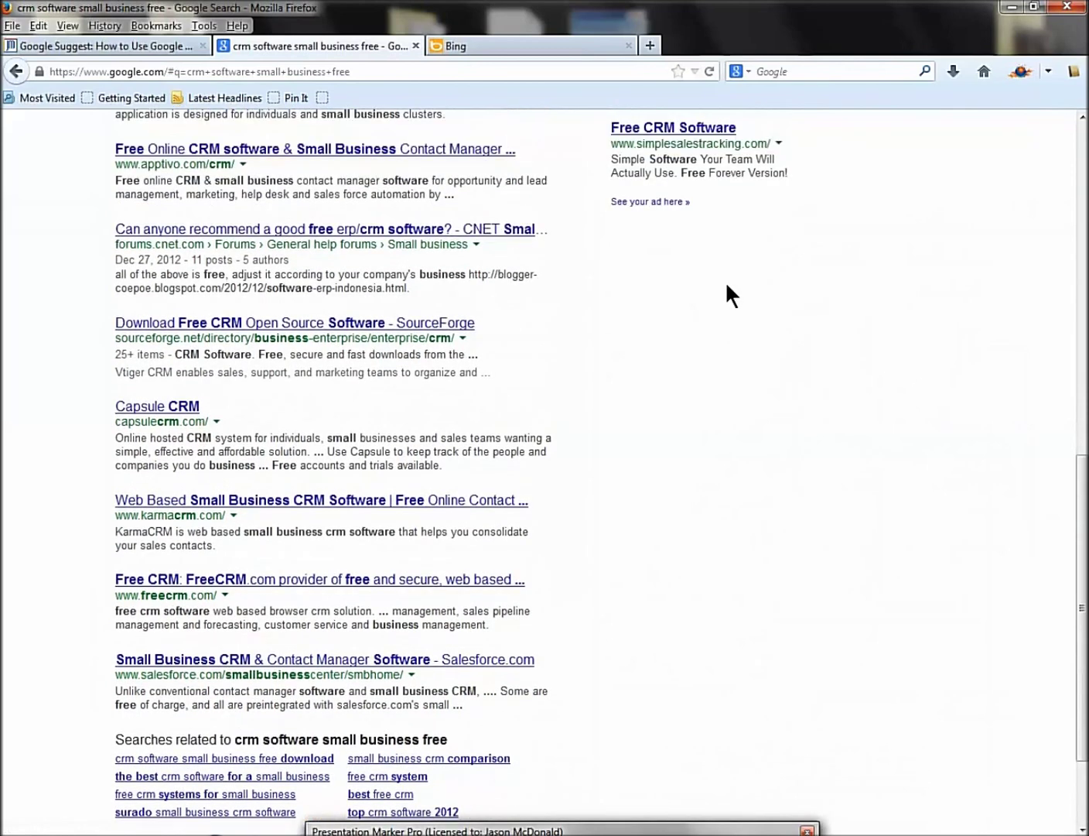
{"action": "scroll", "coordinate": [725, 281], "scroll_direction": "up", "scroll_amount": 15}
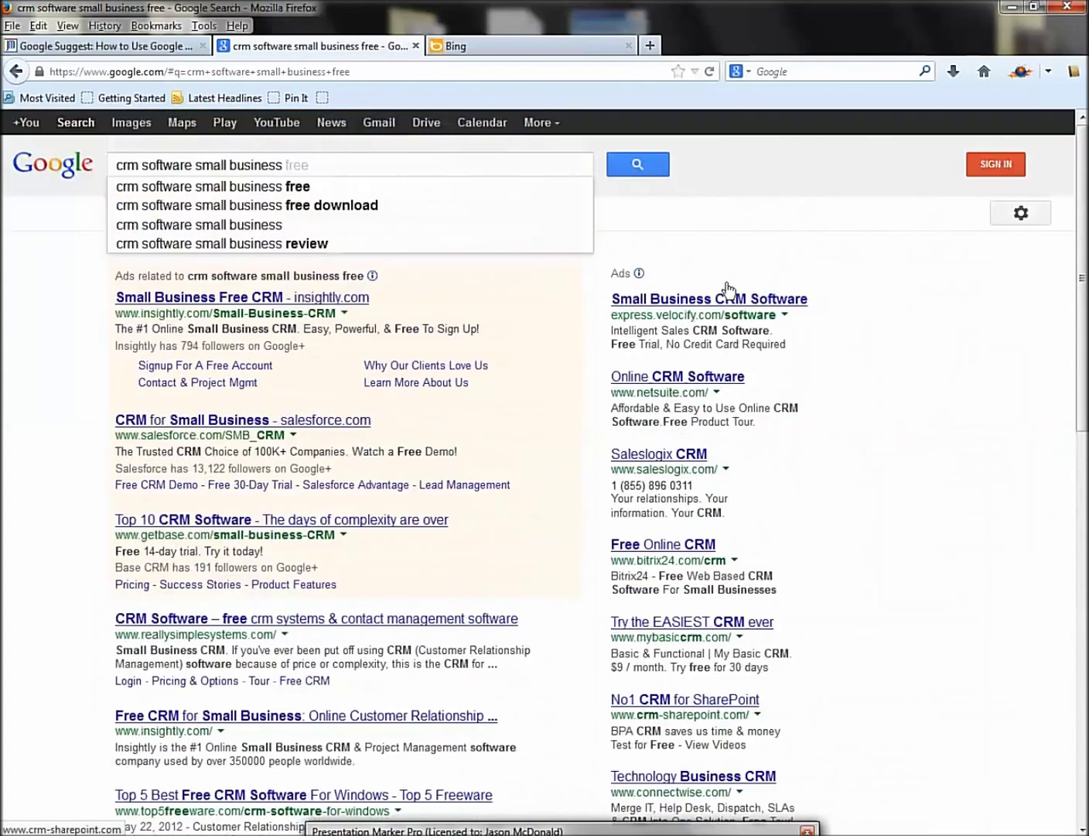
Step: Close the Google results and Bing pages, then browse the JM Internet Group Google Suggest article
{"action": "left_click", "coordinate": [415, 46]}
{"action": "left_click", "coordinate": [416, 45]}
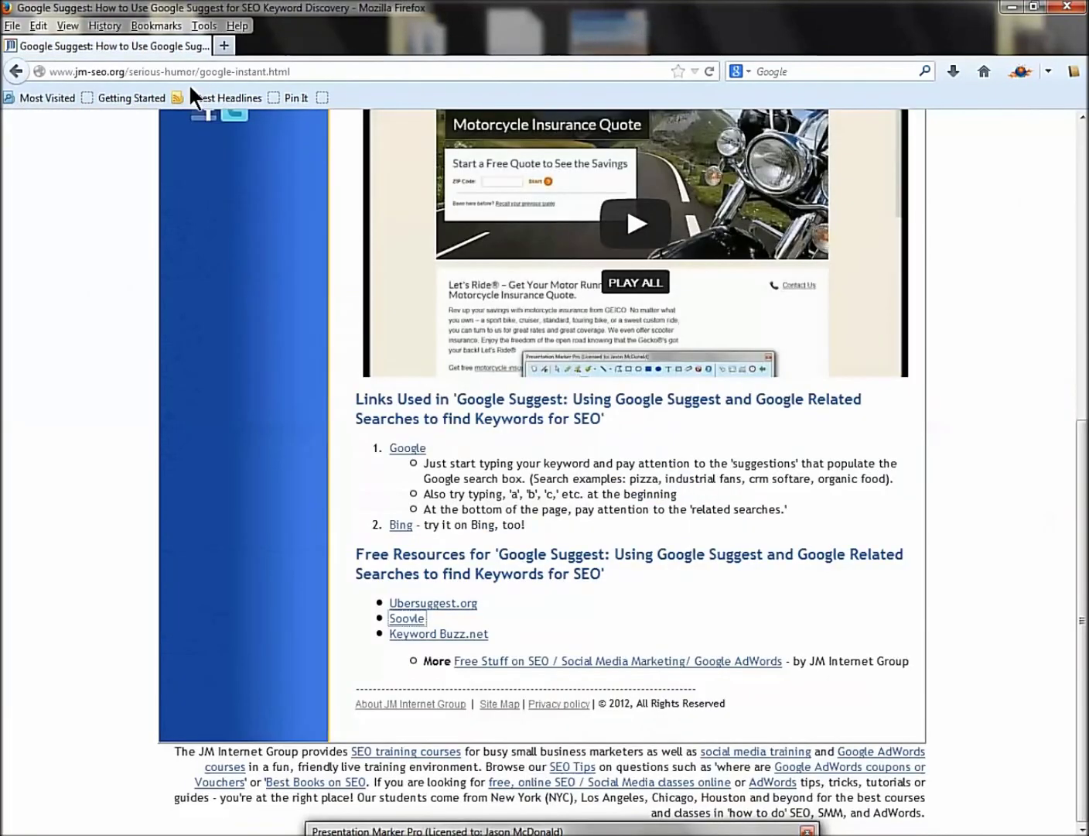
{"action": "scroll", "coordinate": [119, 268], "scroll_direction": "up", "scroll_amount": 10}
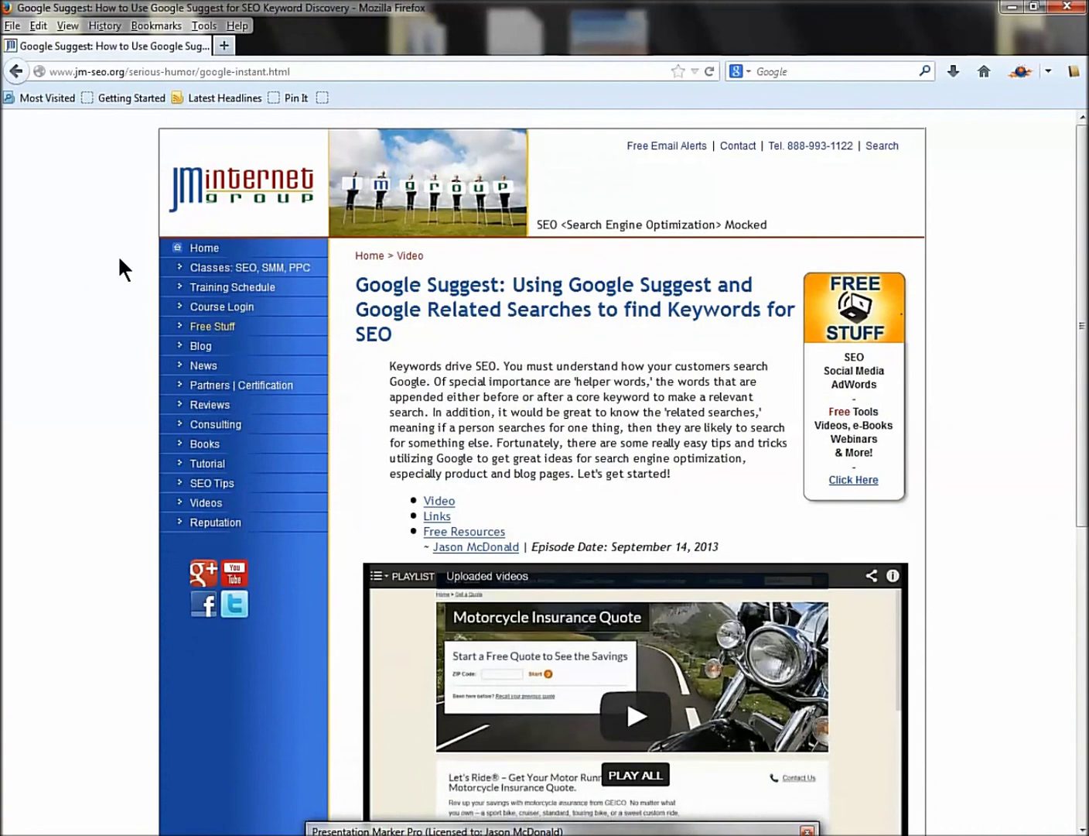
{"action": "scroll", "coordinate": [118, 254], "scroll_direction": "down", "scroll_amount": 10}
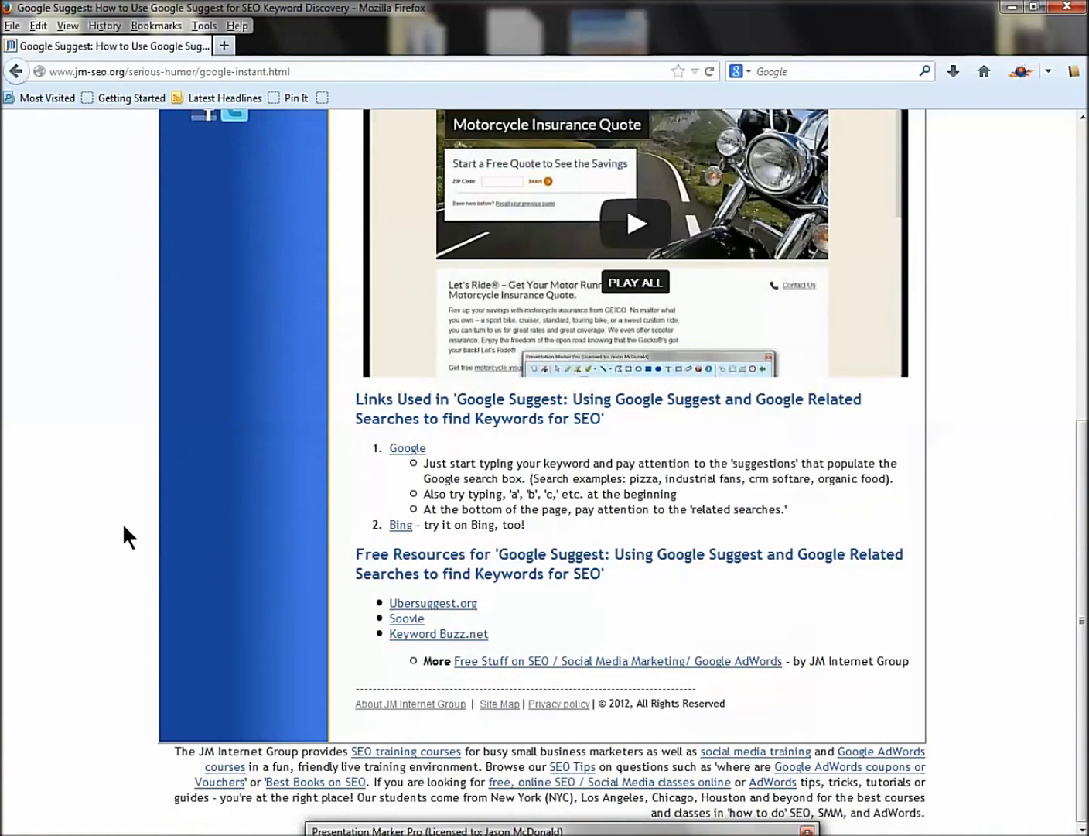
{"action": "scroll", "coordinate": [124, 526], "scroll_direction": "up", "scroll_amount": 5}
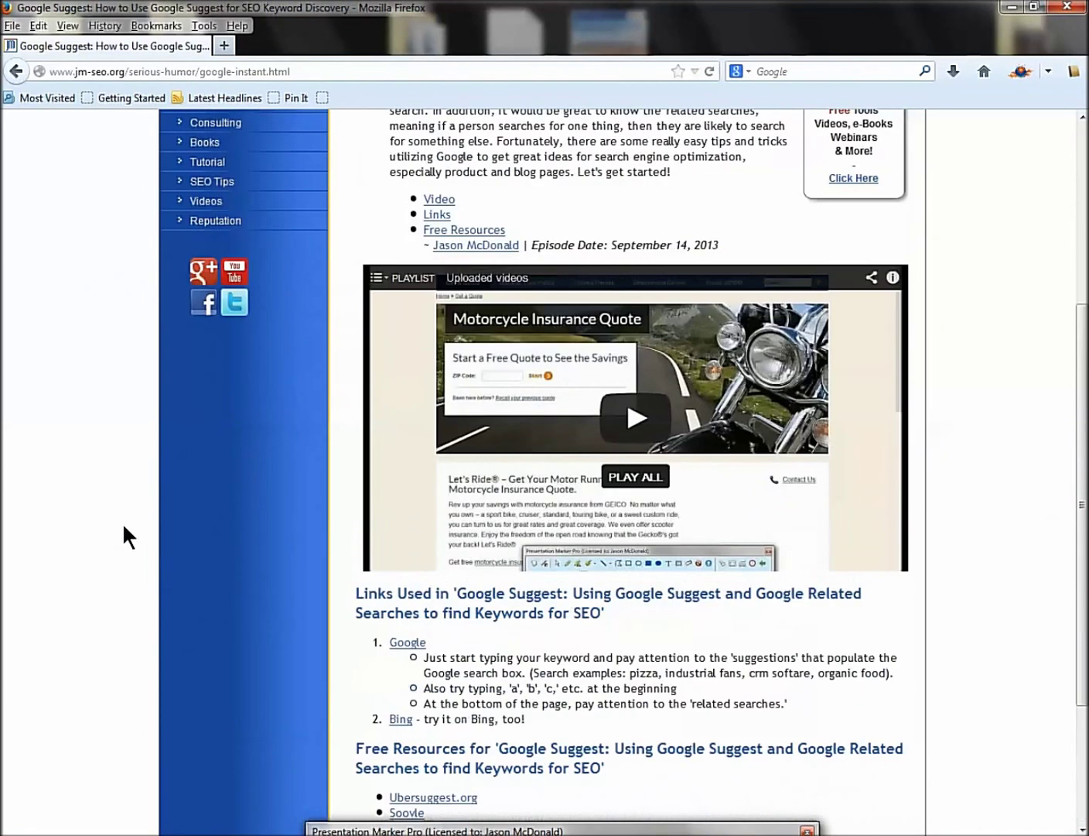